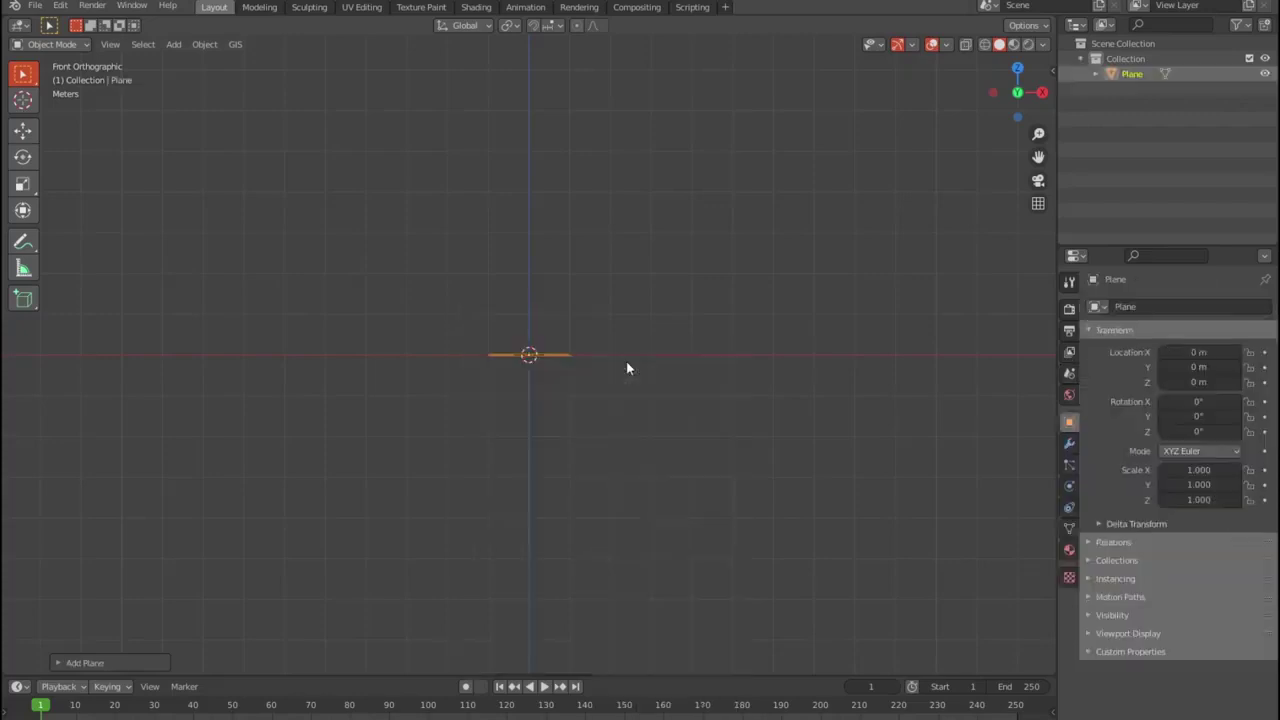
# Step: Merge the plane's vertices into a single vertex at the center
pyautogui.press('Tab')
pyautogui.rightClick(527, 630)
pyautogui.click(620, 516)
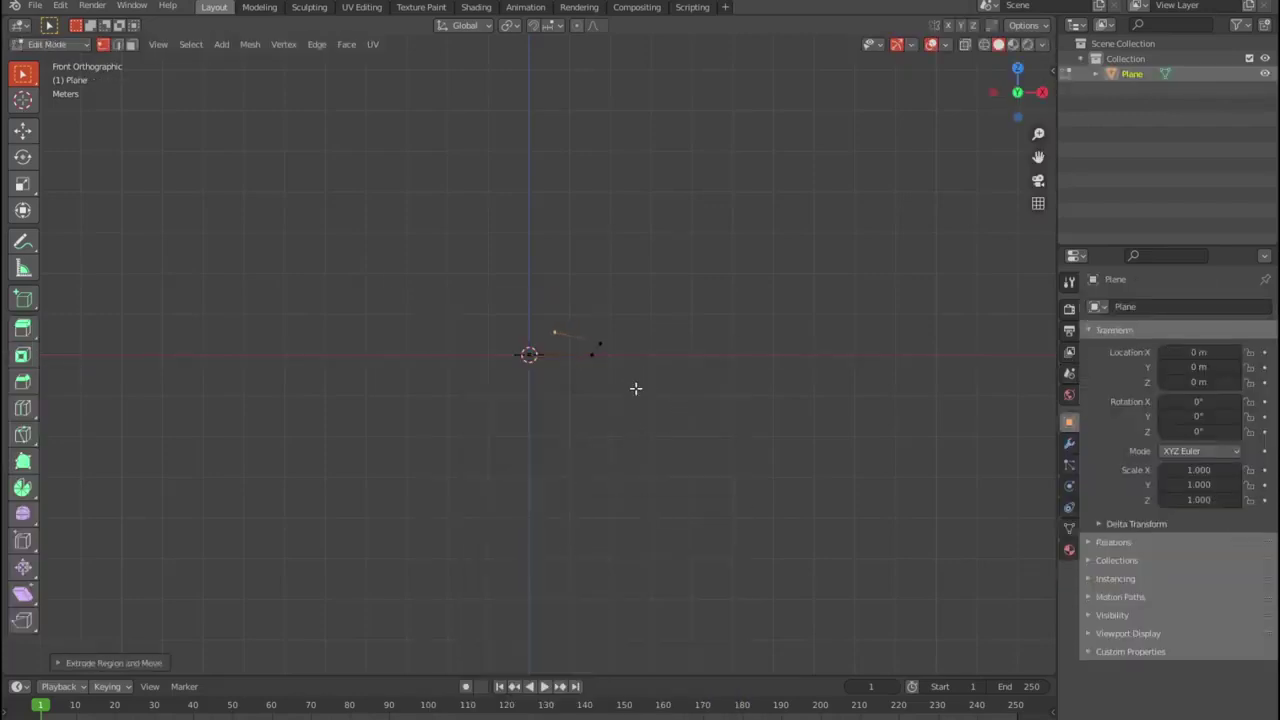
# Step: Add a Subdivision Surface modifier to the plane
pyautogui.click(1069, 443)
pyautogui.click(1180, 340)
pyautogui.click(1002, 579)
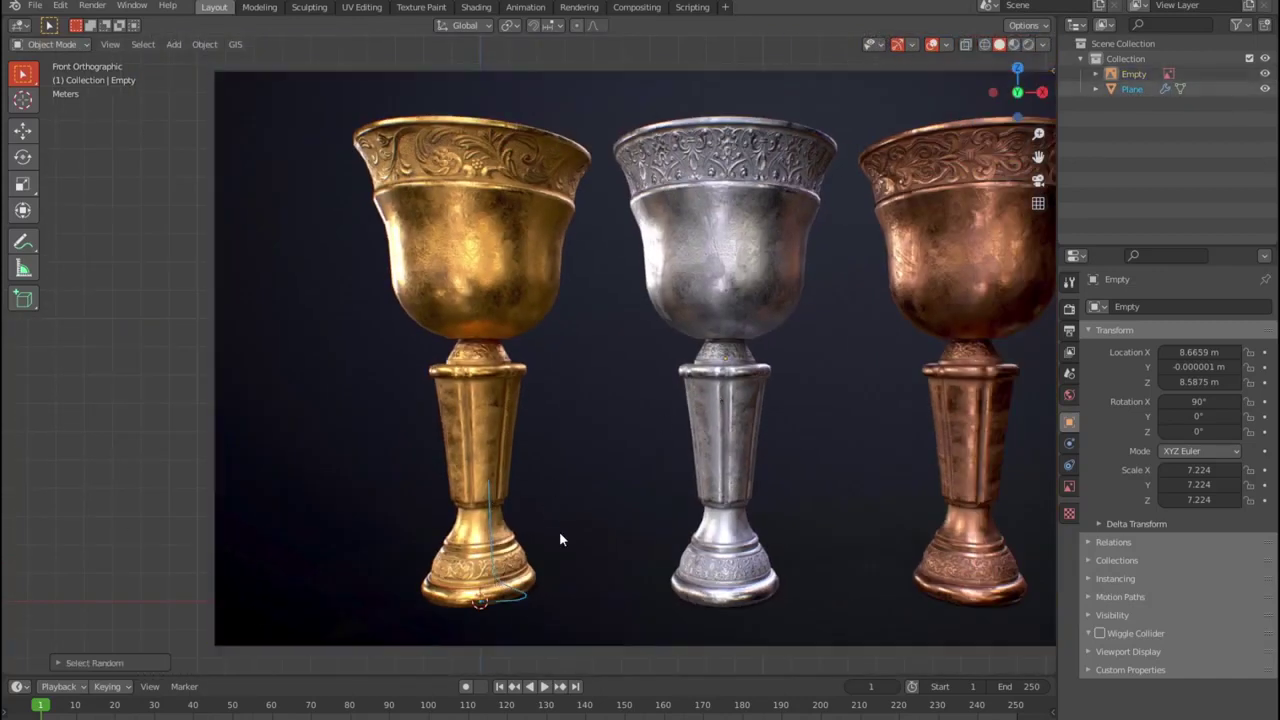
# Step: Select the end vertex in Edit Mode and extend the chain along the reference goblet's outline
pyautogui.click(488, 560)
pyautogui.press('Tab')
pyautogui.moveTo(491, 551); pyautogui.dragTo(546, 601)
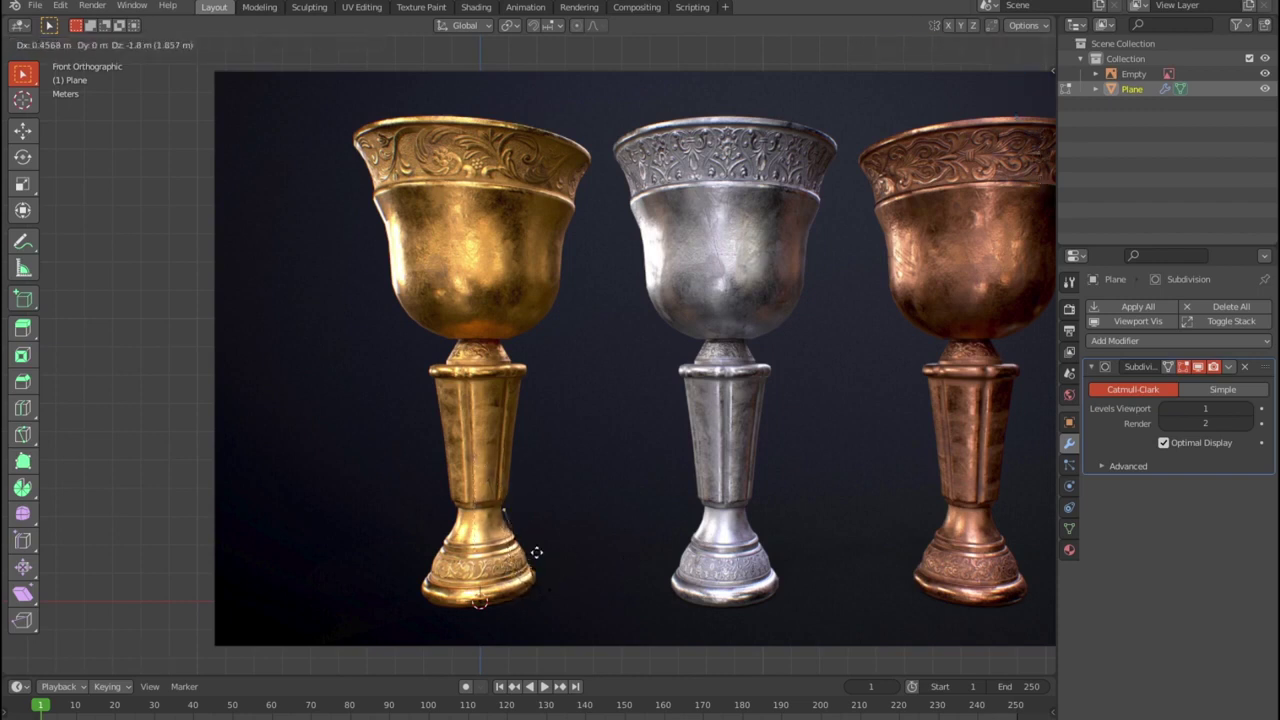
pyautogui.scroll(4, 573, 385)
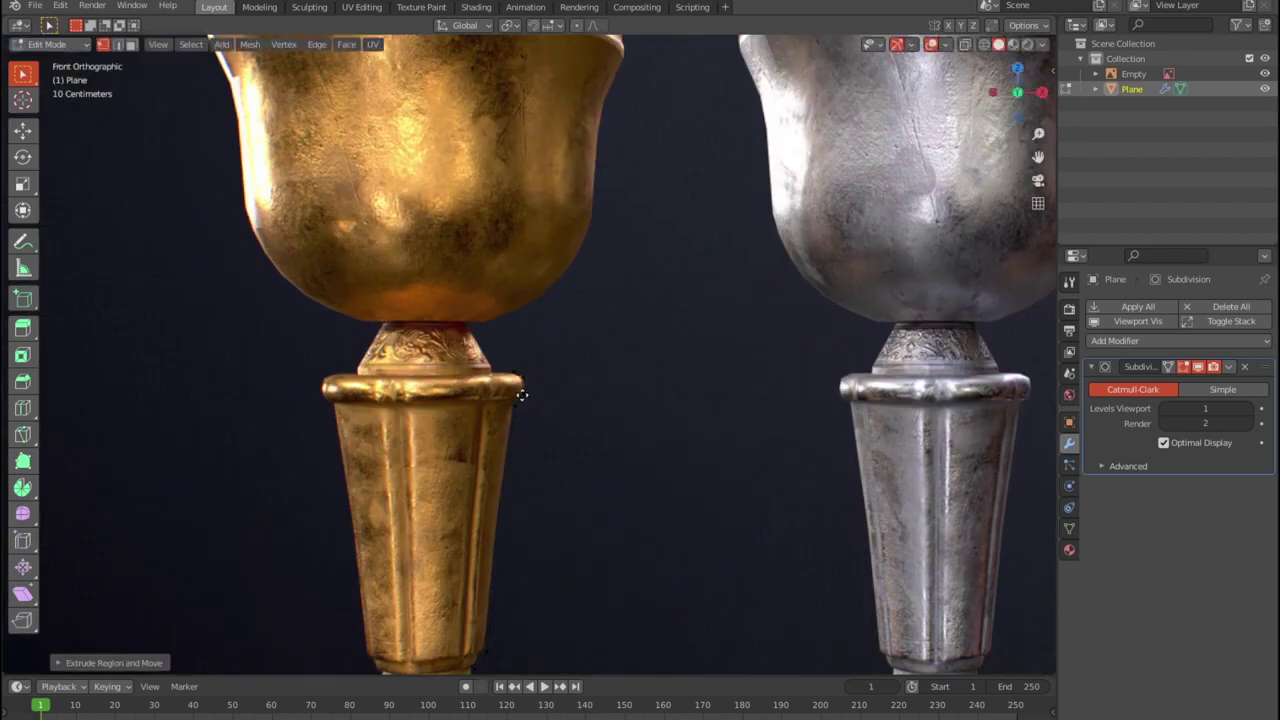
pyautogui.scroll(-4, 487, 326)
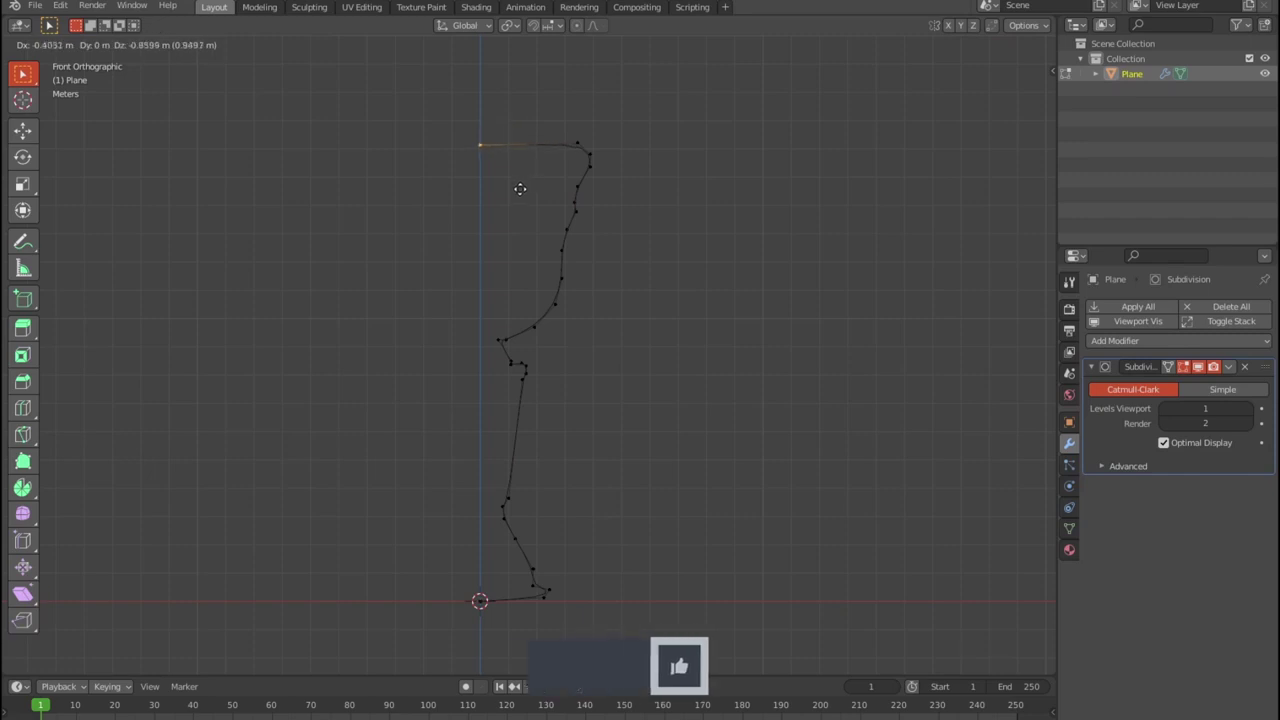
# Step: Add a Screw modifier to spin the profile into a solid goblet, then orbit to inspect it
pyautogui.click(650, 201)
pyautogui.click(1180, 340)
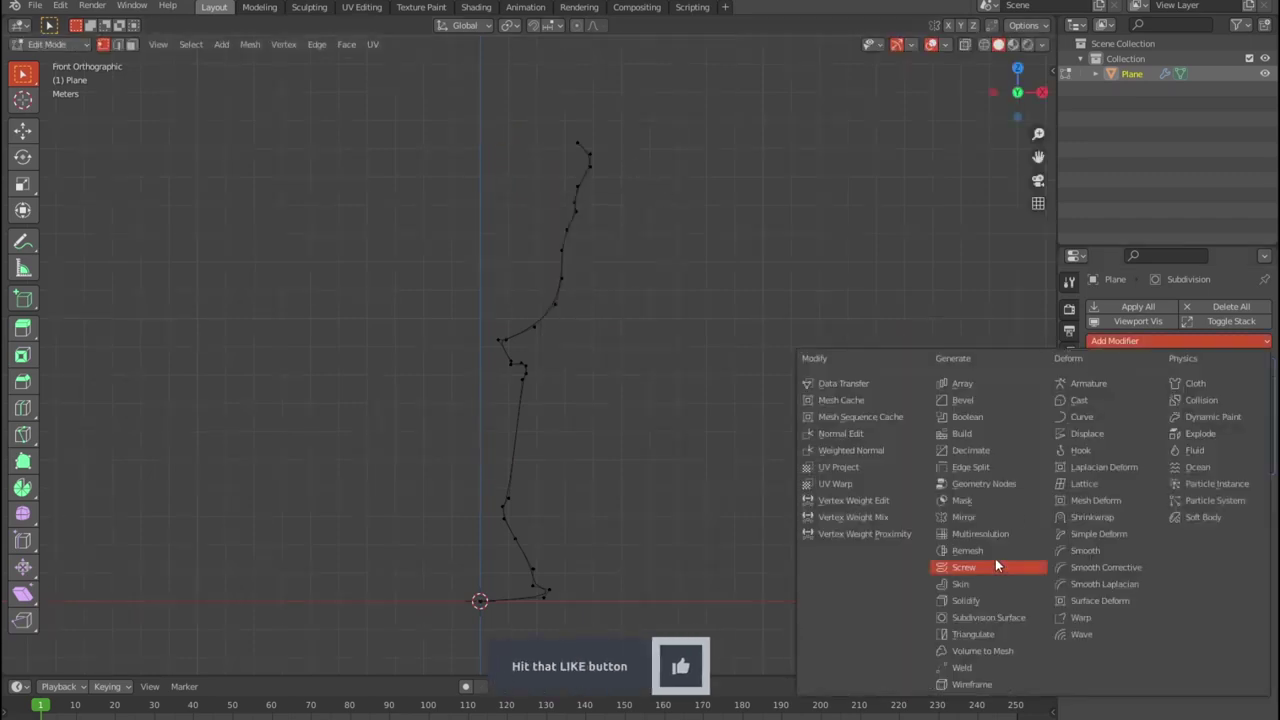
pyautogui.click(971, 566)
pyautogui.moveTo(783, 466); pyautogui.dragTo(689, 432, button='middle')
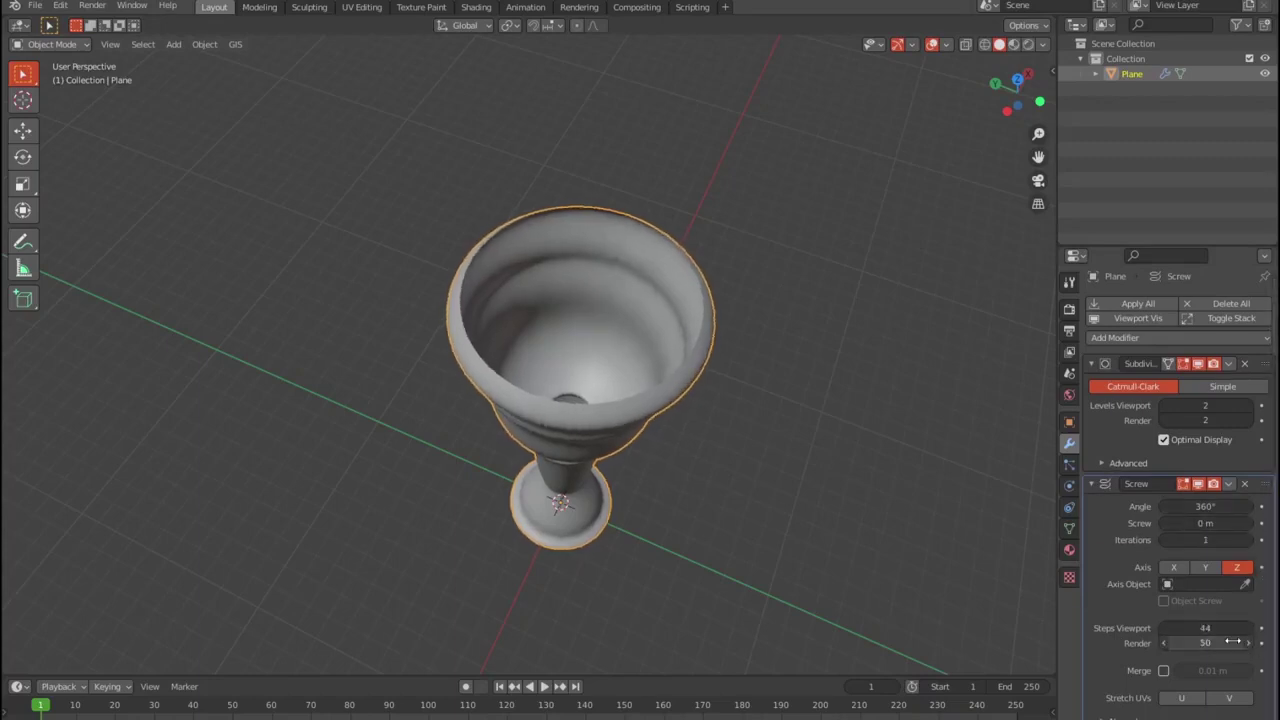
pyautogui.moveTo(751, 440)
pyautogui.mouseDown(button='middle')
pyautogui.moveTo(829, 237)
pyautogui.moveTo(707, 400)
pyautogui.moveTo(850, 509)
pyautogui.mouseUp(button='middle')
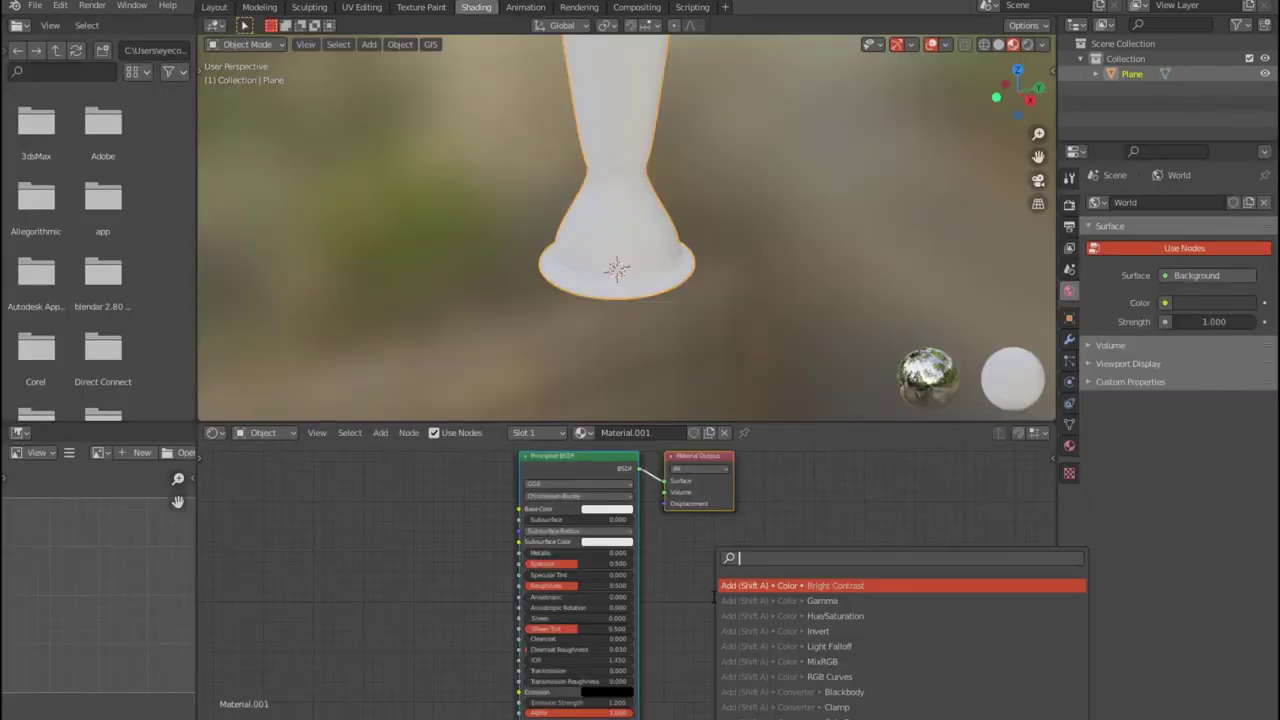
# Step: Add an Image Texture node with a new Color Grid image linked to Base Color
pyautogui.write('im')
pyautogui.click(879, 631)
pyautogui.click(441, 567)
pyautogui.click(395, 543)
pyautogui.click(430, 700)
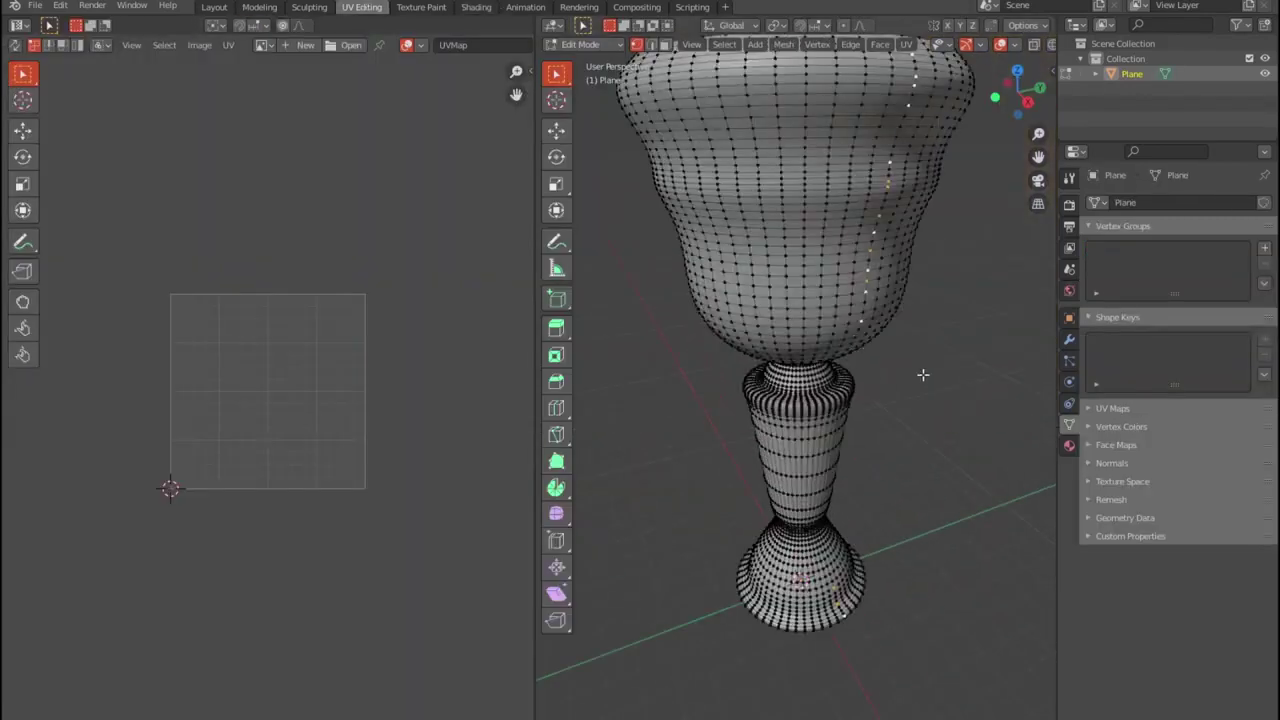
# Step: Select a vertical edge loop and the loop at the cup base, and mark them as seams
pyautogui.scroll(3, 827, 259)
pyautogui.keyDown('alt'); pyautogui.click(790, 260); pyautogui.keyUp('alt')
pyautogui.moveTo(790, 260)
pyautogui.mouseDown(button='middle')
pyautogui.moveTo(906, 297)
pyautogui.moveTo(820, 300)
pyautogui.moveTo(790, 340)
pyautogui.mouseUp(button='middle')
pyautogui.scroll(2, 906, 297)
pyautogui.scroll(-2, 861, 267)
pyautogui.scroll(5, 774, 354)
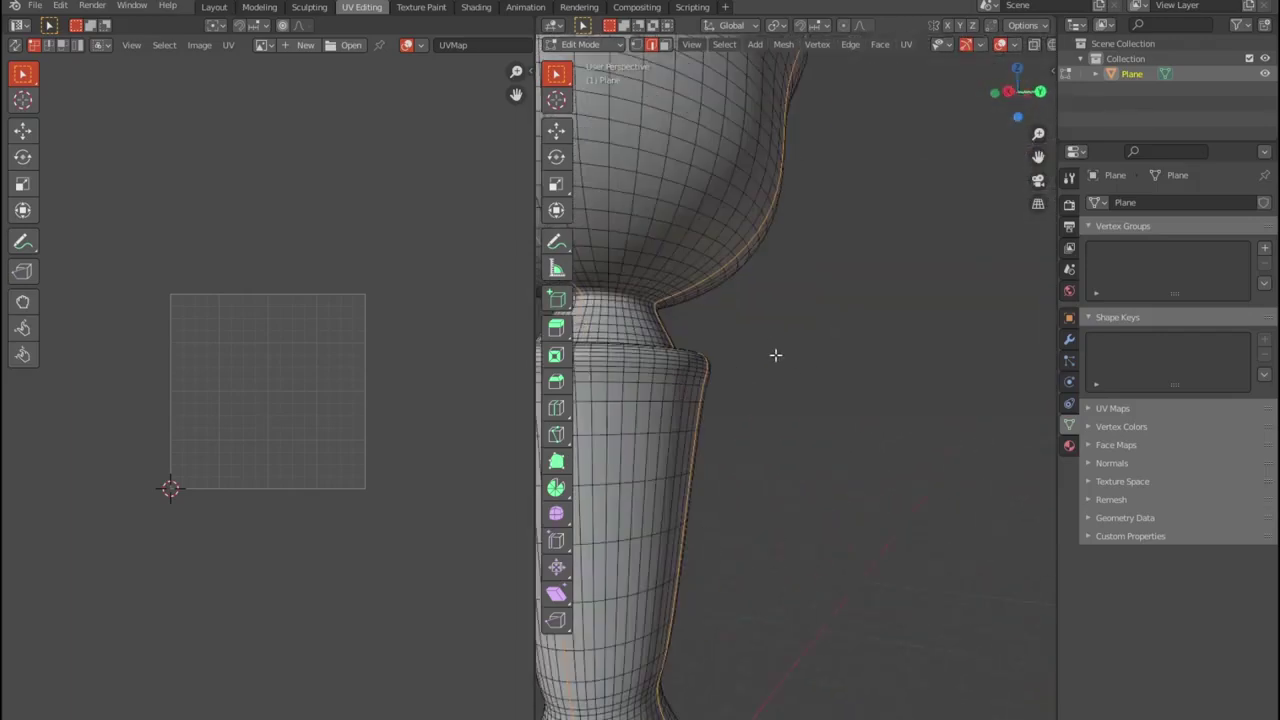
pyautogui.scroll(-2, 774, 354)
pyautogui.keyDown('alt'); pyautogui.keyDown('shift'); pyautogui.click(778, 365); pyautogui.keyUp('shift'); pyautogui.keyUp('alt')
pyautogui.keyDown('shift'); pyautogui.moveTo(893, 589); pyautogui.dragTo(832, 418, button='middle'); pyautogui.keyUp('shift')
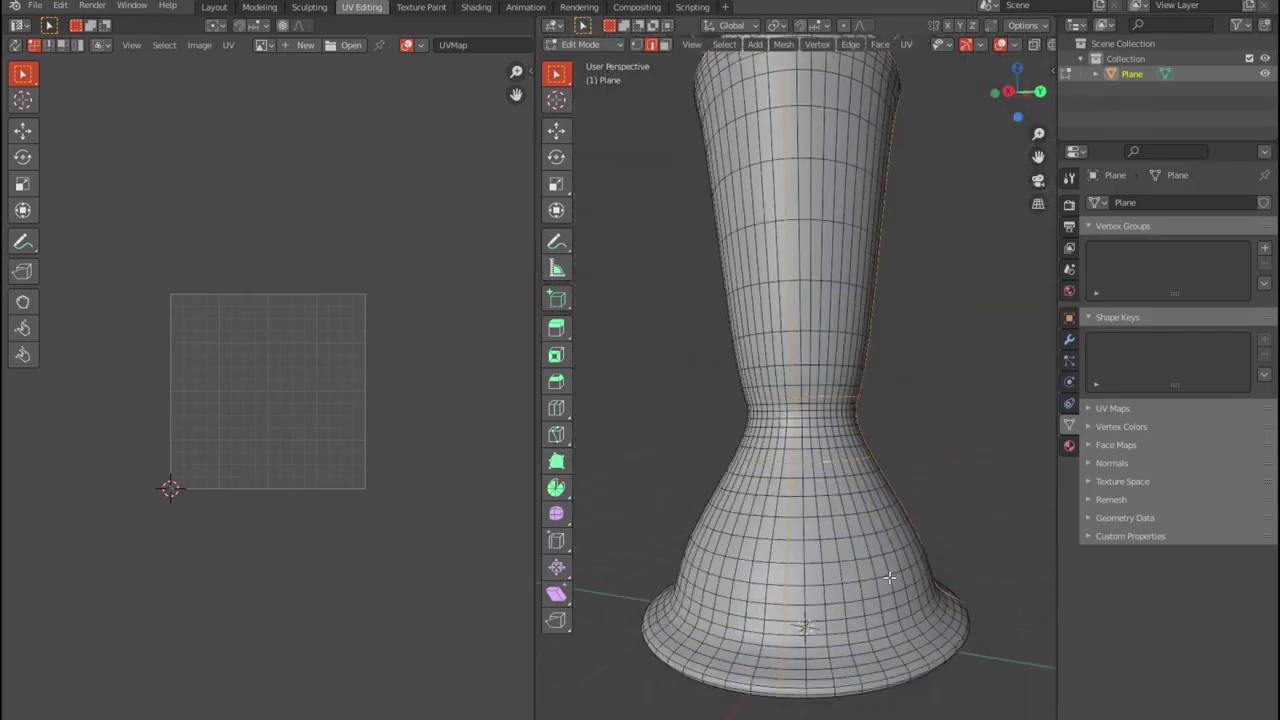
pyautogui.rightClick(849, 366)
pyautogui.click(849, 358)
# Step: Unwrap the whole goblet along its seams and show UV stretch distortion
pyautogui.scroll(-3, 880, 540)
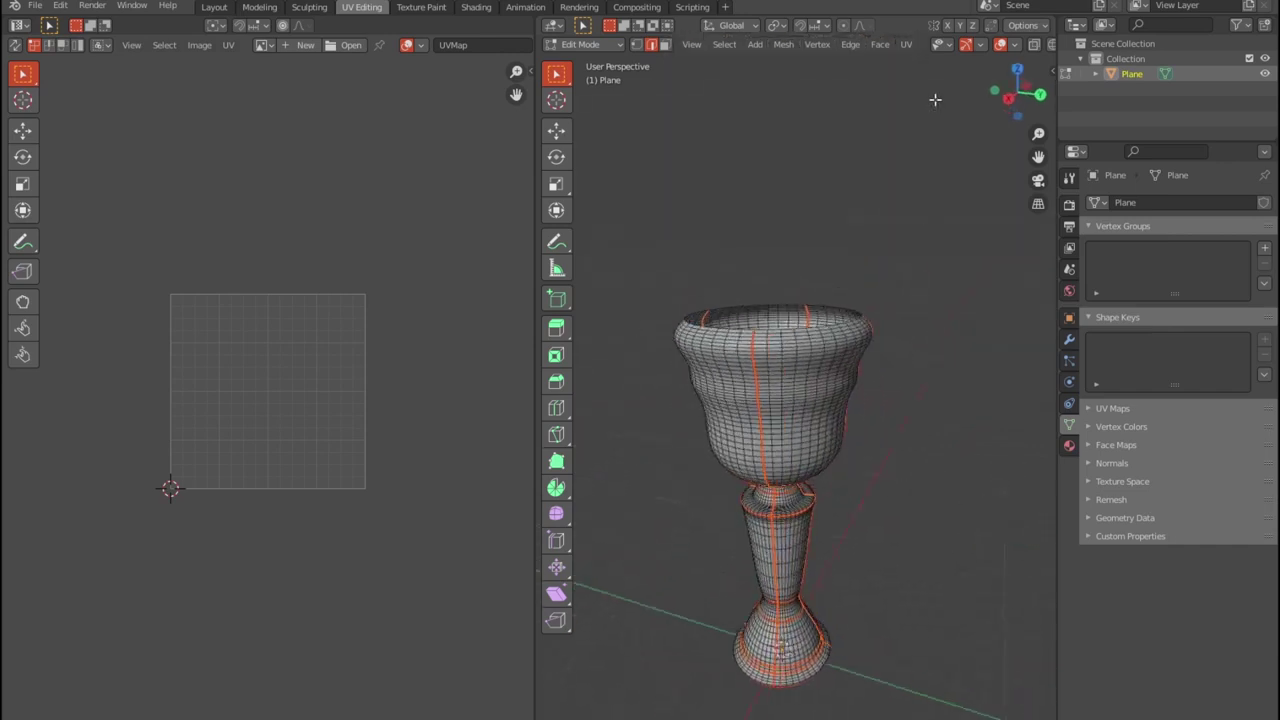
pyautogui.press('a')
pyautogui.click(907, 45)
pyautogui.click(930, 62)
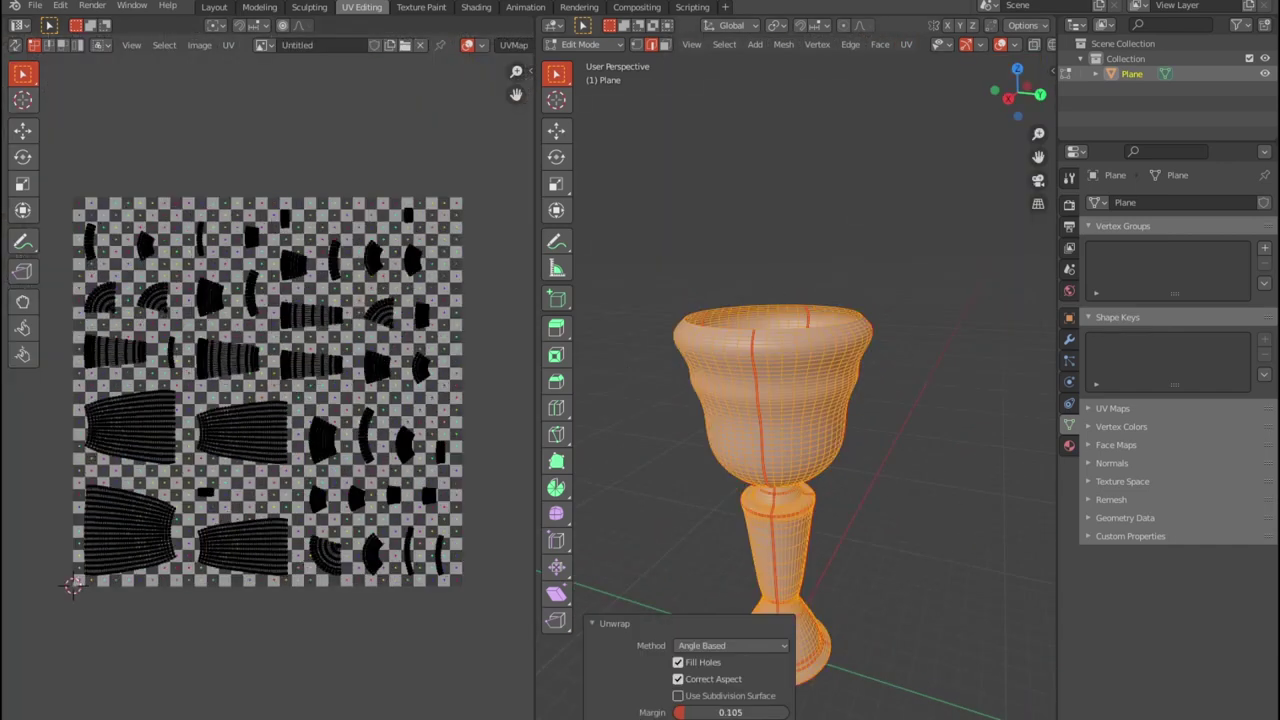
pyautogui.press('a')
pyautogui.click(485, 45)
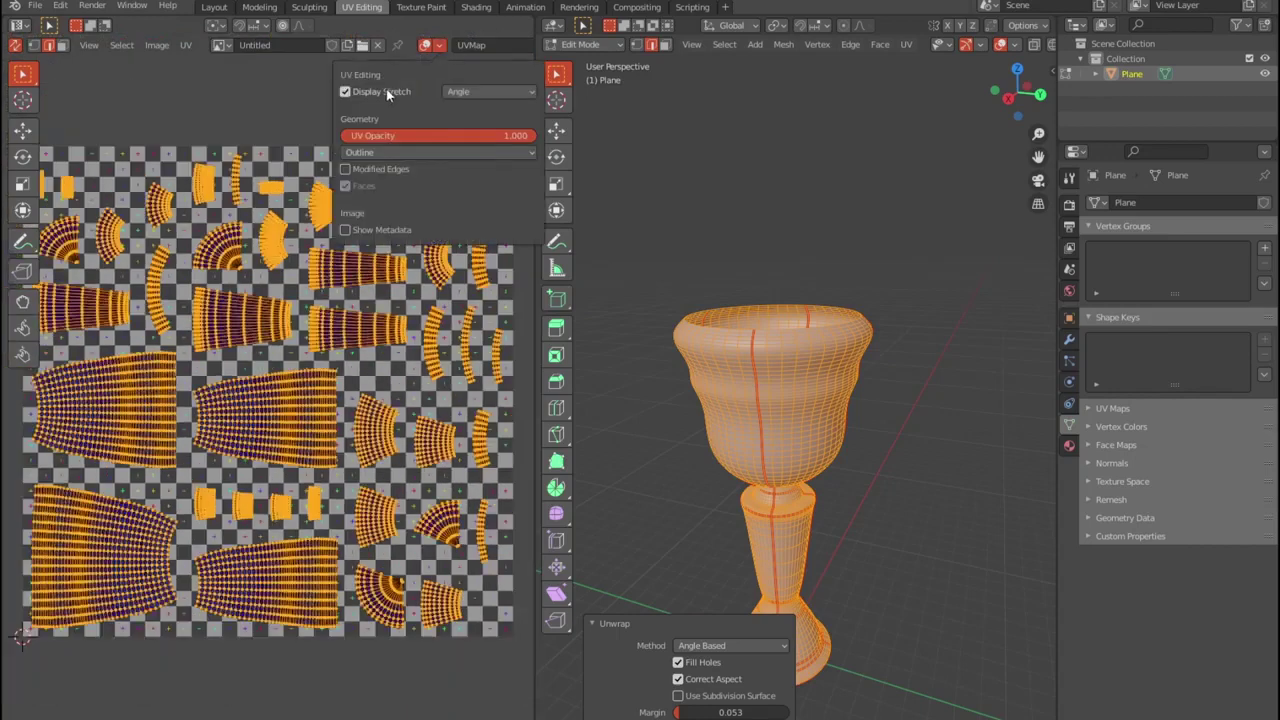
pyautogui.click(346, 94)
pyautogui.scroll(3, 248, 483)
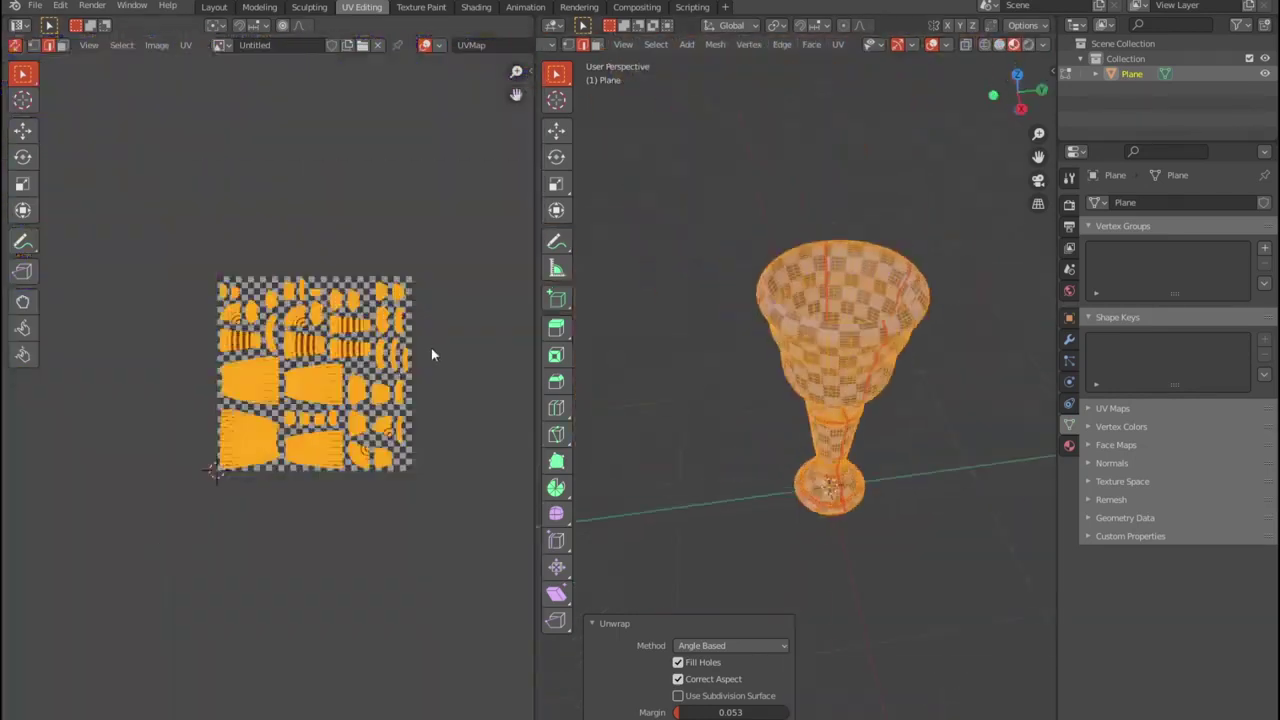
# Step: Scale up the UV islands, trying a rotation that is then undone
pyautogui.press('s')
pyautogui.scroll(5, 814, 314)
pyautogui.scroll(3, 814, 314)
pyautogui.press('Escape')
pyautogui.moveTo(814, 314)
pyautogui.mouseDown(button='middle')
pyautogui.moveTo(769, 309)
pyautogui.moveTo(790, 100)
pyautogui.mouseUp(button='middle')
pyautogui.scroll(3, 820, 450)
pyautogui.press('s')
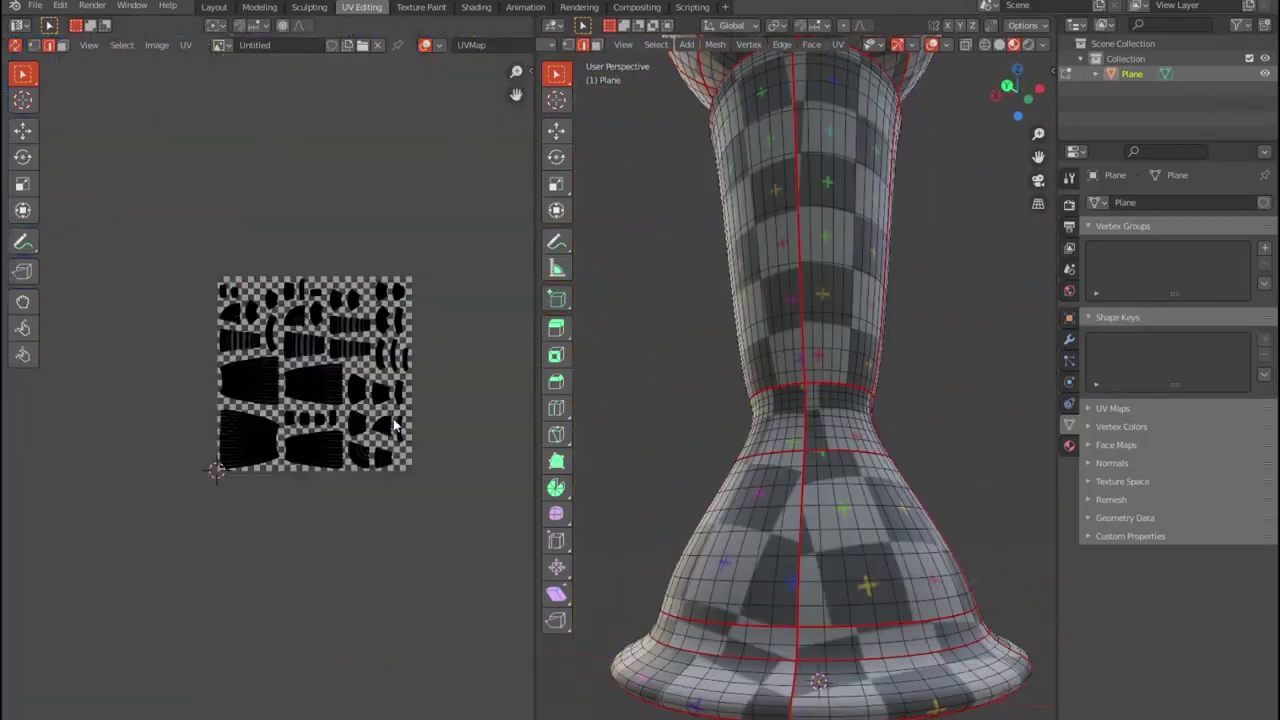
pyautogui.click(40, 423)
pyautogui.press('r')
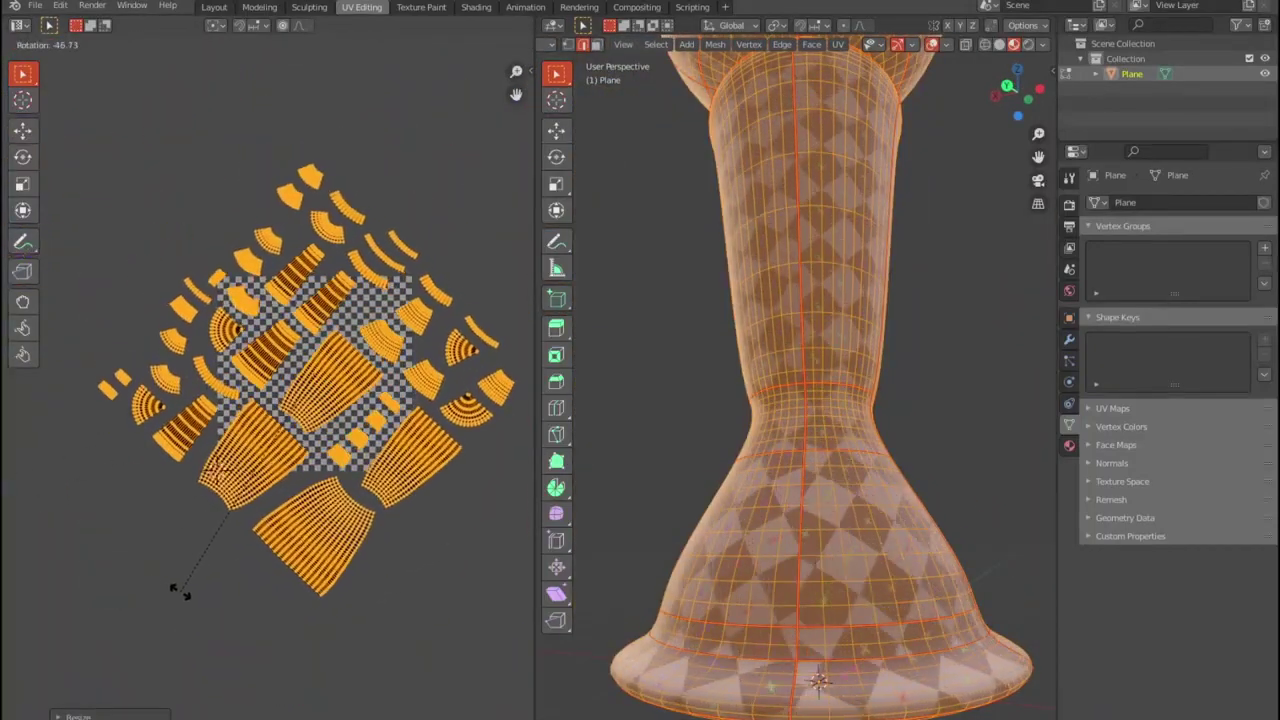
pyautogui.click(180, 591)
pyautogui.press('s')
pyautogui.press('Escape')
pyautogui.scroll(-3, 686, 366)
pyautogui.scroll(-3, 686, 366)
pyautogui.hotkey('ctrl', 'z')
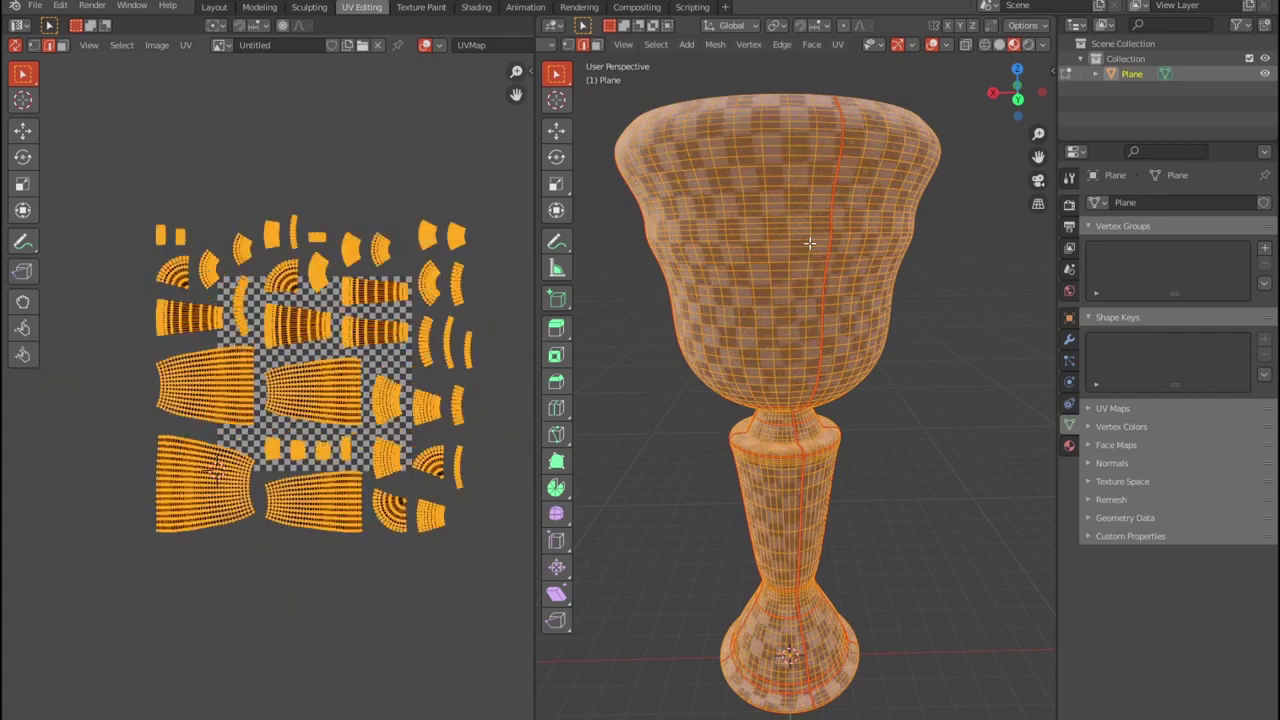
# Step: Return to Object Mode and inspect the checker-textured goblet
pyautogui.press('Tab')
pyautogui.moveTo(916, 486)
pyautogui.mouseDown(button='middle')
pyautogui.moveTo(777, 443)
pyautogui.moveTo(914, 389)
pyautogui.mouseUp(button='middle')
pyautogui.scroll(5, 914, 389)
pyautogui.scroll(3, 817, 491)
# Step: Load the black-and-white ornament image from the recent folder as the brush texture
pyautogui.scroll(-5, 817, 491)
pyautogui.hotkey('ctrl', 'pageup')
pyautogui.hotkey('ctrl', 'pageup')
pyautogui.click(35, 5)
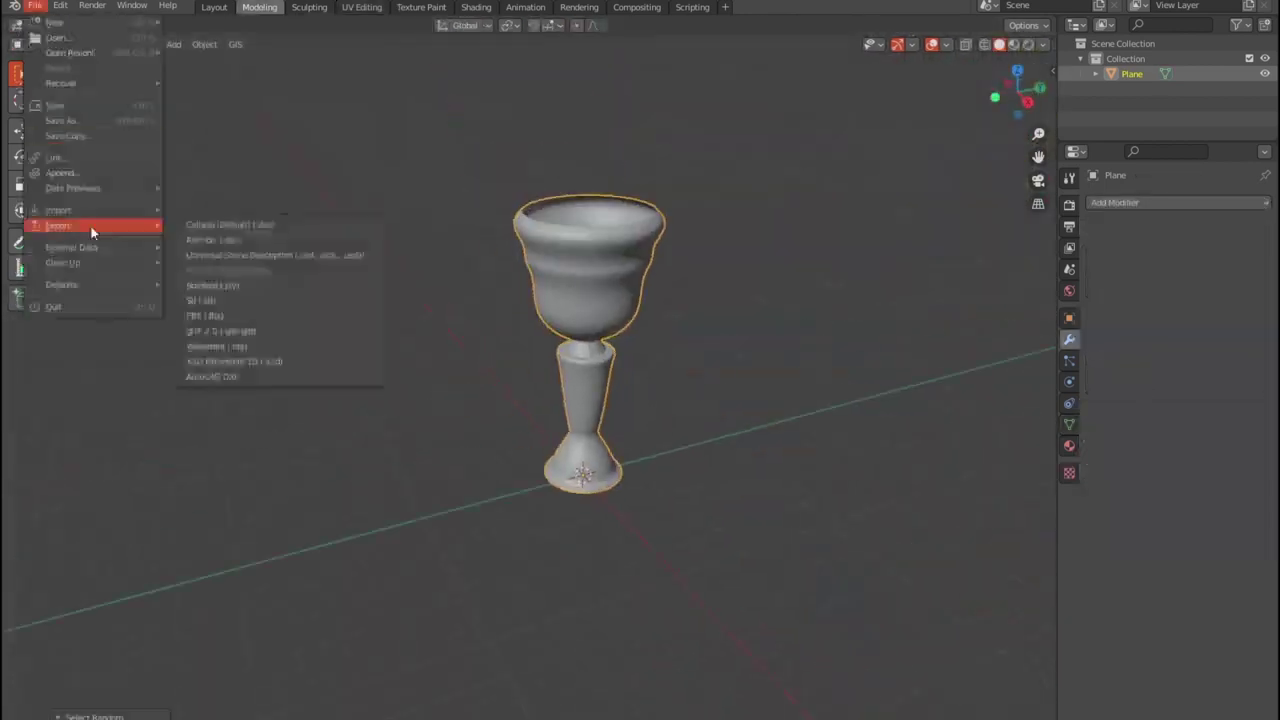
pyautogui.click(220, 358)
pyautogui.click(302, 552)
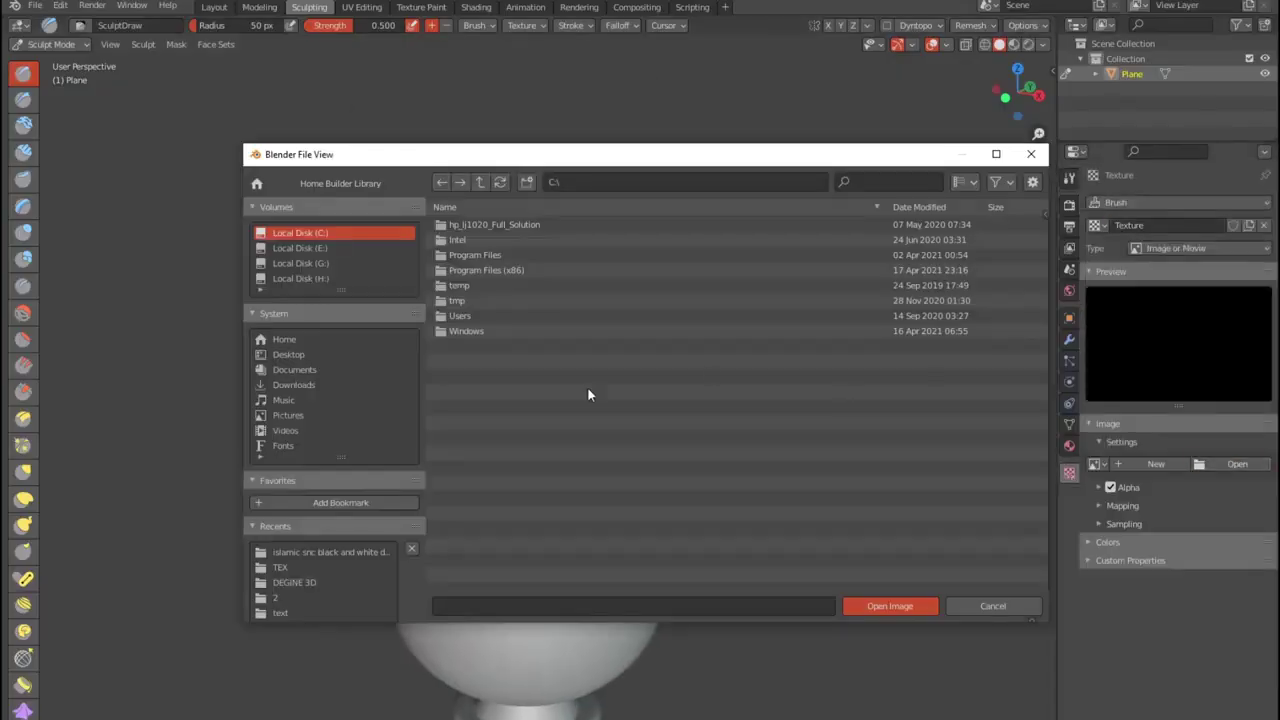
pyautogui.click(975, 262)
pyautogui.scroll(-5, 1001, 394)
pyautogui.scroll(-3, 1001, 394)
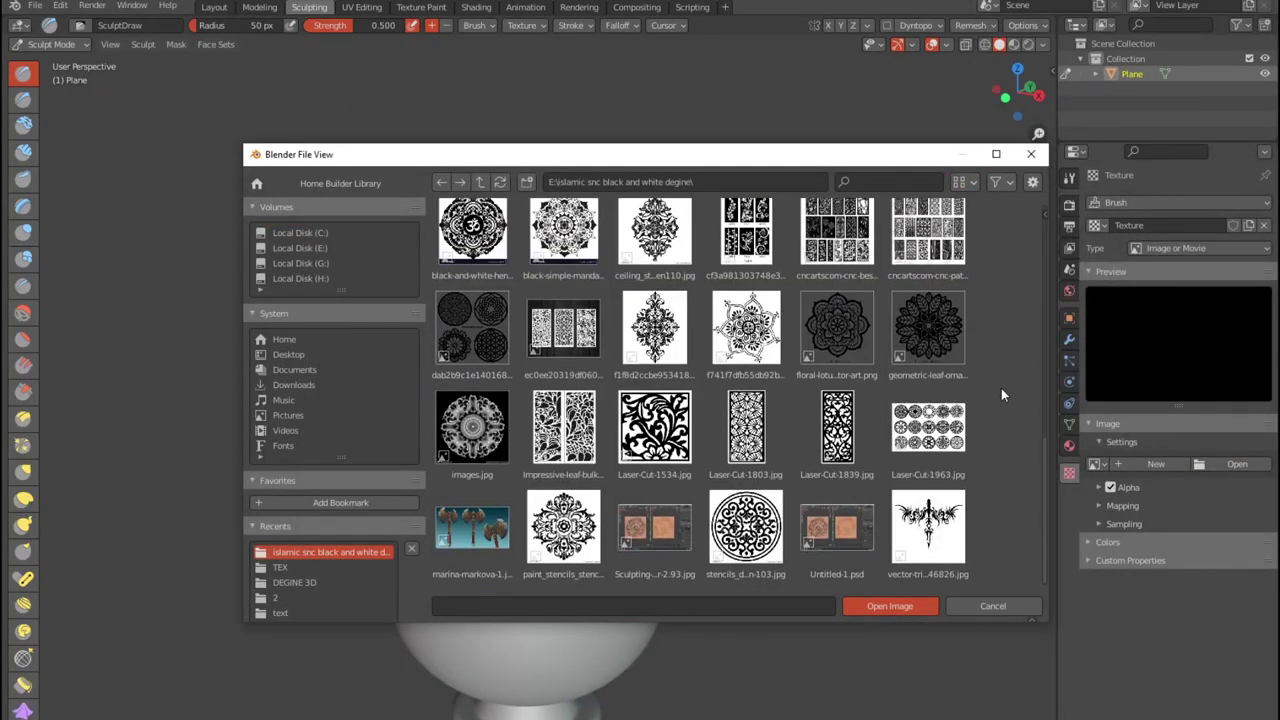
pyautogui.scroll(3, 1001, 388)
pyautogui.scroll(5, 1001, 387)
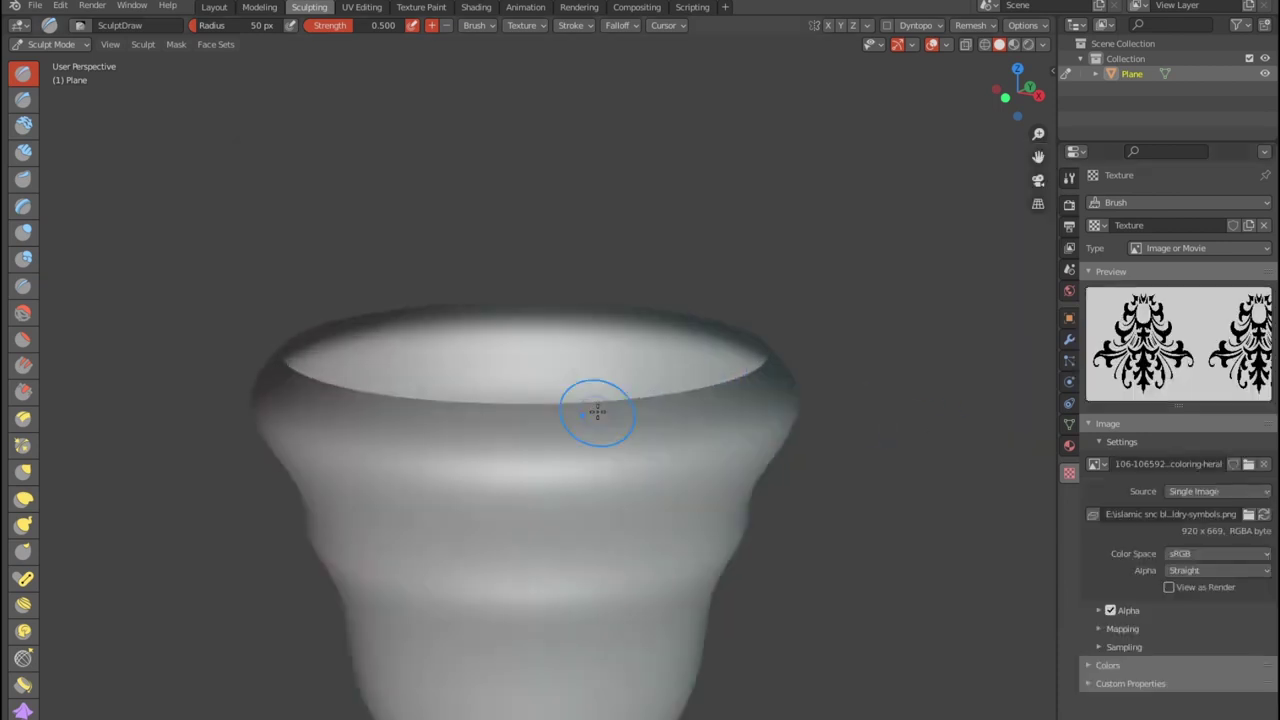
pyautogui.scroll(-2, 596, 412)
# Step: Set the brush texture mapping to Stencil in the Tool settings
pyautogui.click(1069, 178)
pyautogui.click(1122, 518)
pyautogui.click(1218, 527)
pyautogui.click(1210, 650)
pyautogui.click(1111, 600)
pyautogui.scroll(-5, 1150, 540)
pyautogui.click(1201, 464)
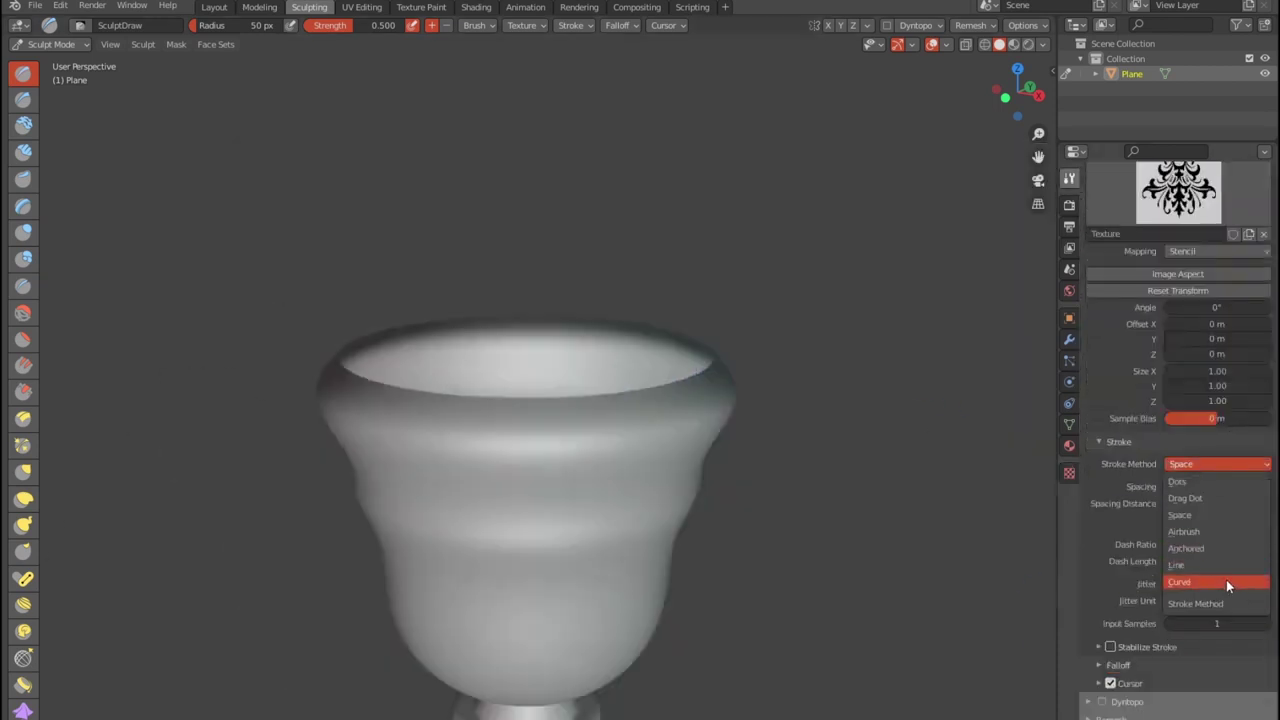
# Step: Use the Anchored stroke method and place a shrunk emblem stencil on the goblet
pyautogui.click(1188, 548)
pyautogui.scroll(3, 1130, 540)
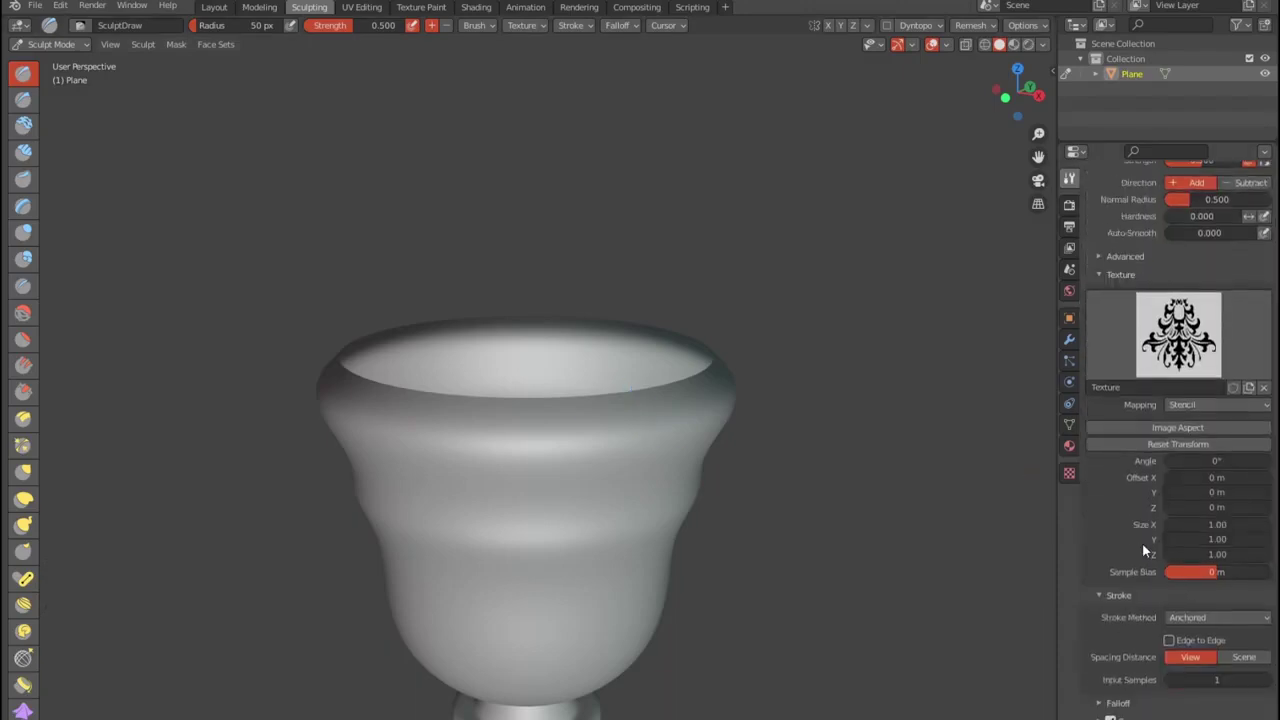
pyautogui.moveTo(639, 413)
pyautogui.mouseDown(button='right')
pyautogui.moveTo(700, 400)
pyautogui.moveTo(651, 514)
pyautogui.mouseUp(button='right')
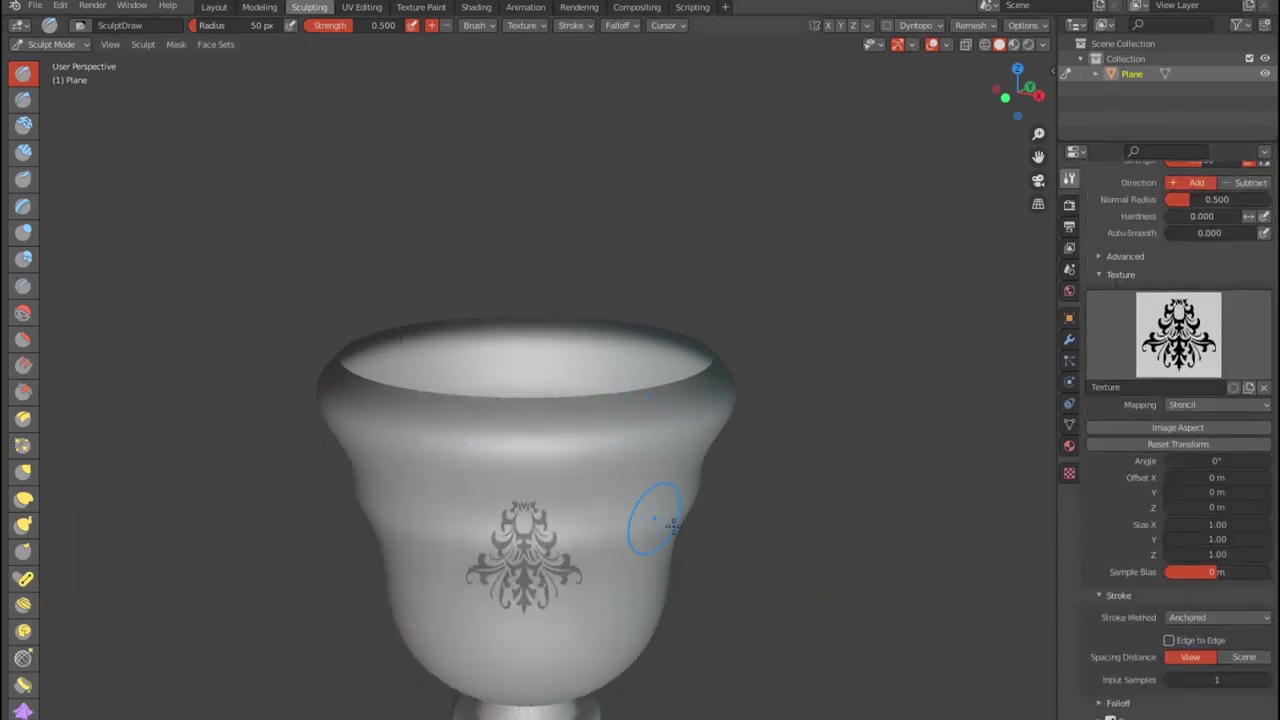
pyautogui.scroll(-3, 1218, 607)
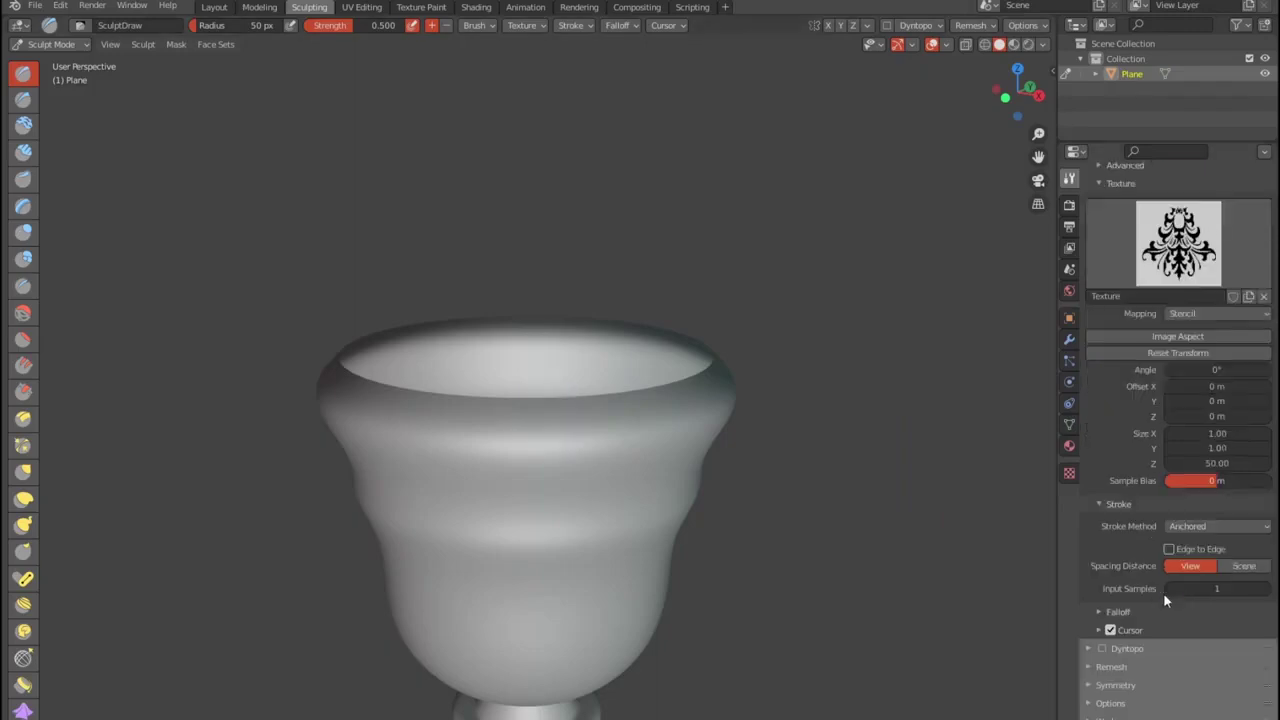
# Step: Set Radial Z symmetry to 30 and zoom in on a front orthographic view
pyautogui.click(1110, 686)
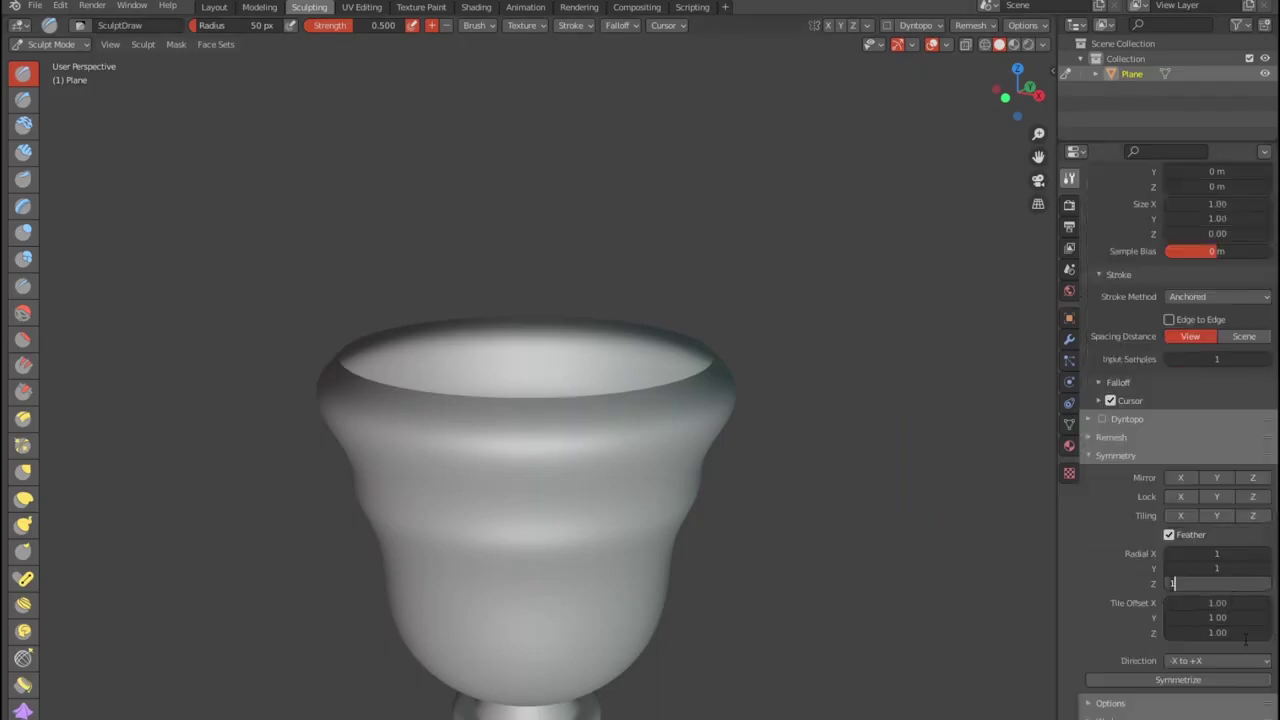
pyautogui.scroll(5, 548, 417)
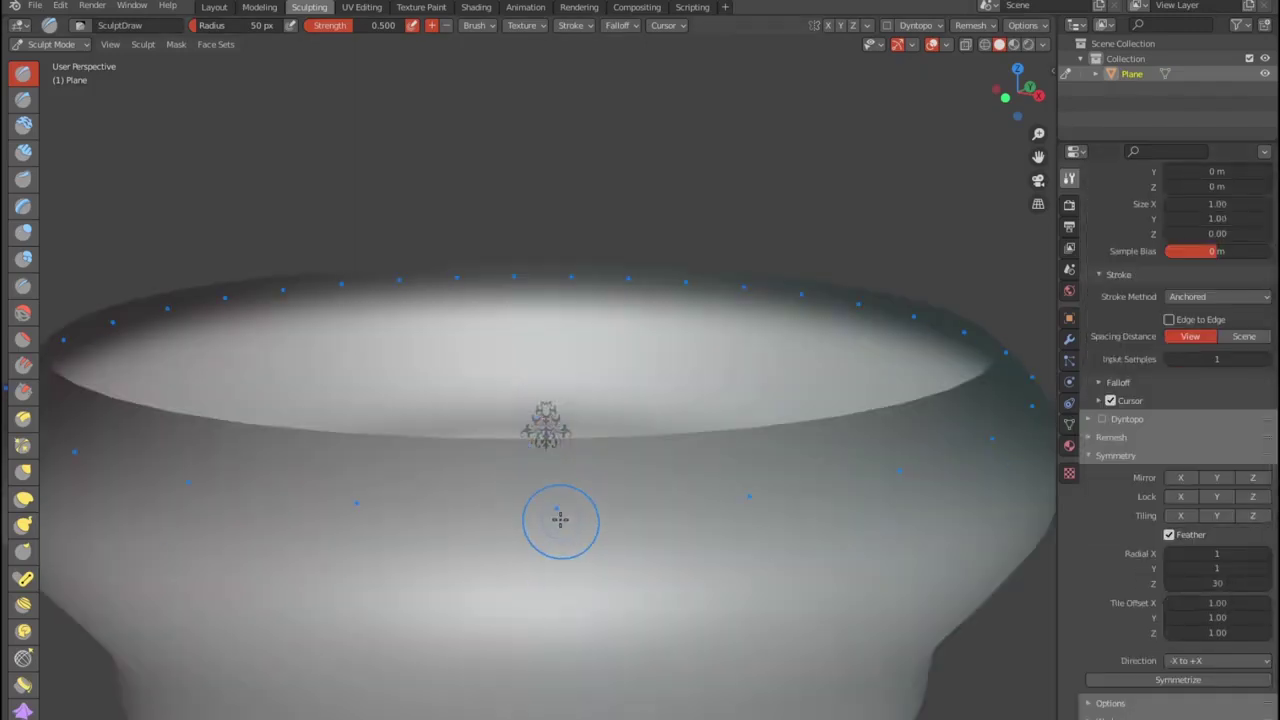
pyautogui.scroll(-5, 575, 562)
pyautogui.scroll(2, 614, 434)
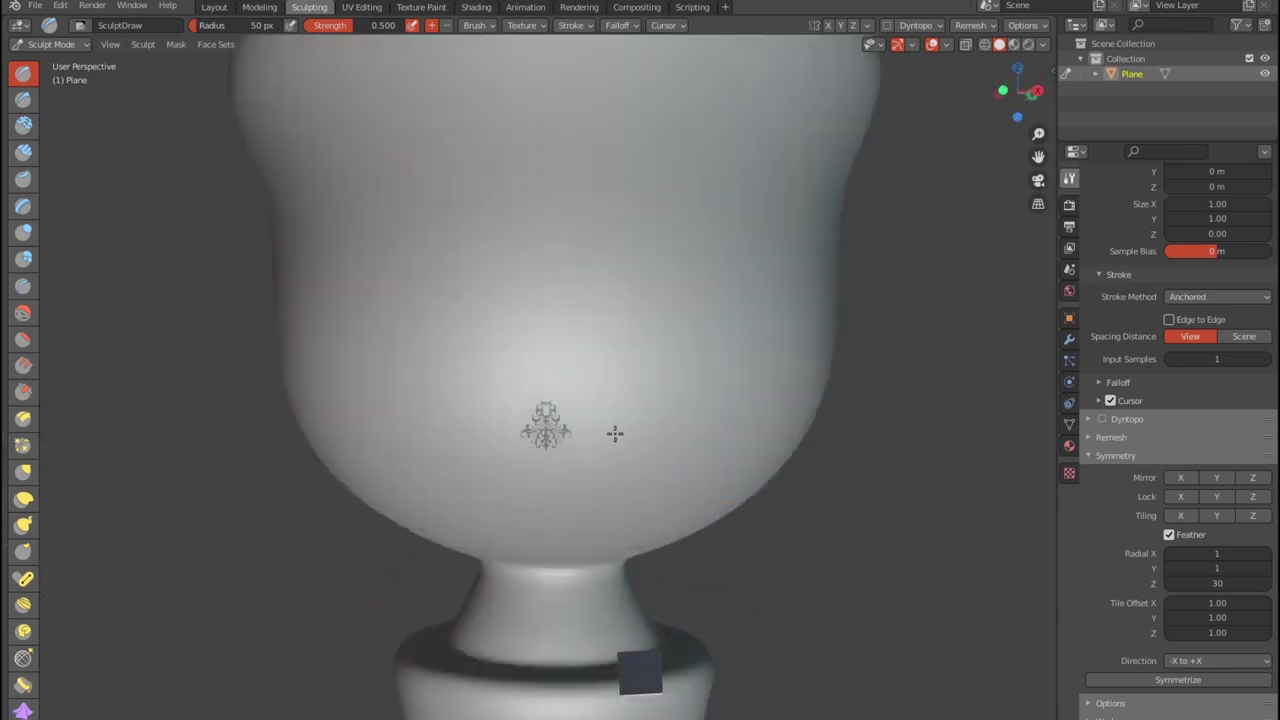
pyautogui.press('KP_1')
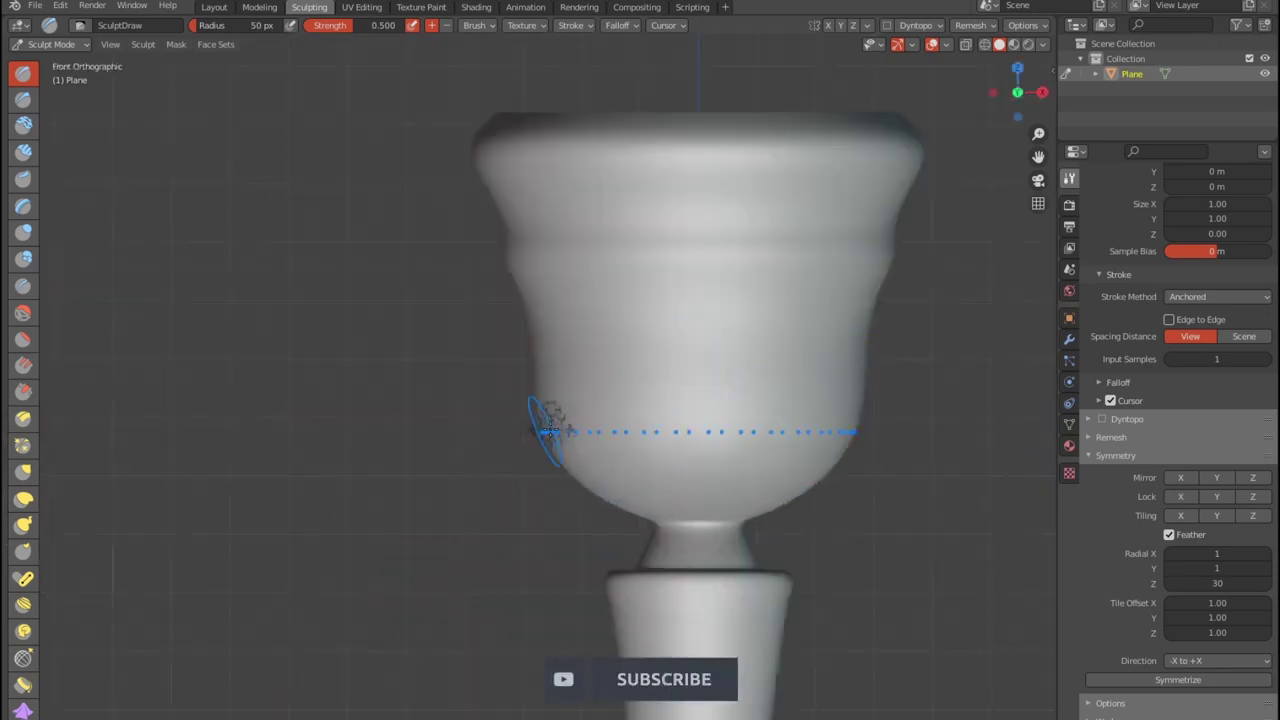
pyautogui.scroll(2, 499, 351)
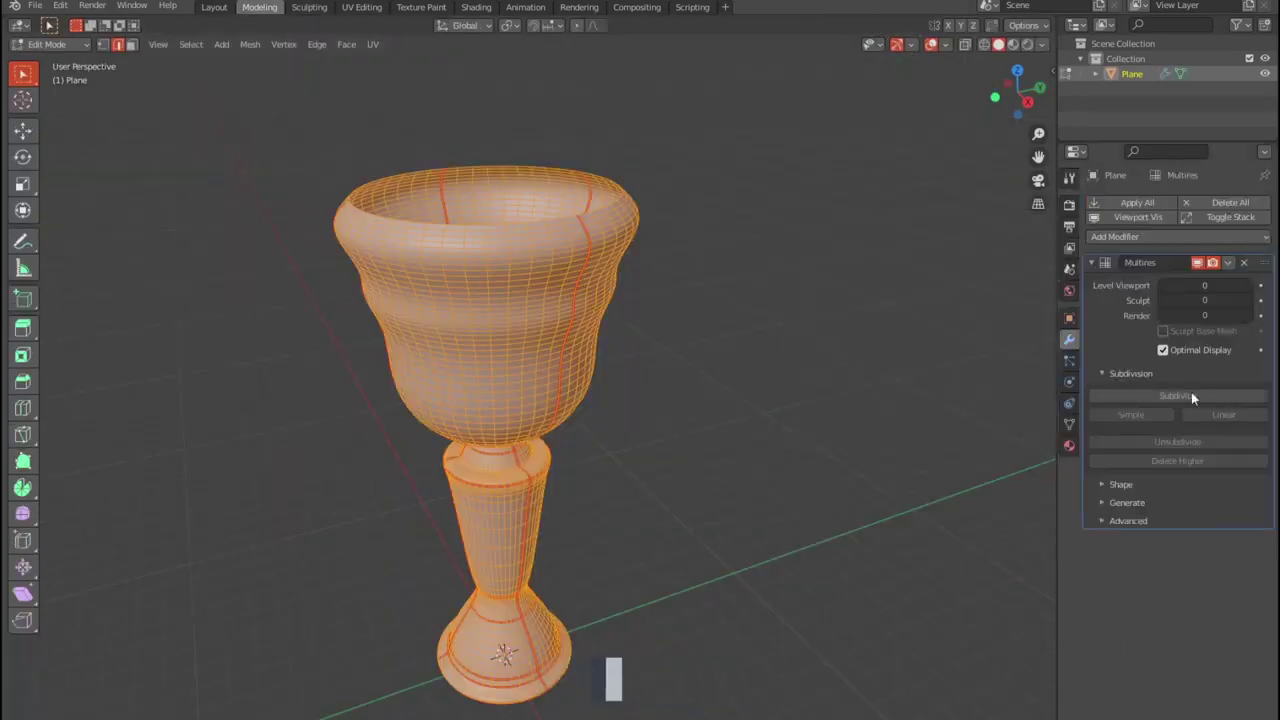
# Step: Exit Edit Mode and subdivide the goblet's Multires modifier to level 3
pyautogui.press('Tab')
pyautogui.click(1168, 397)
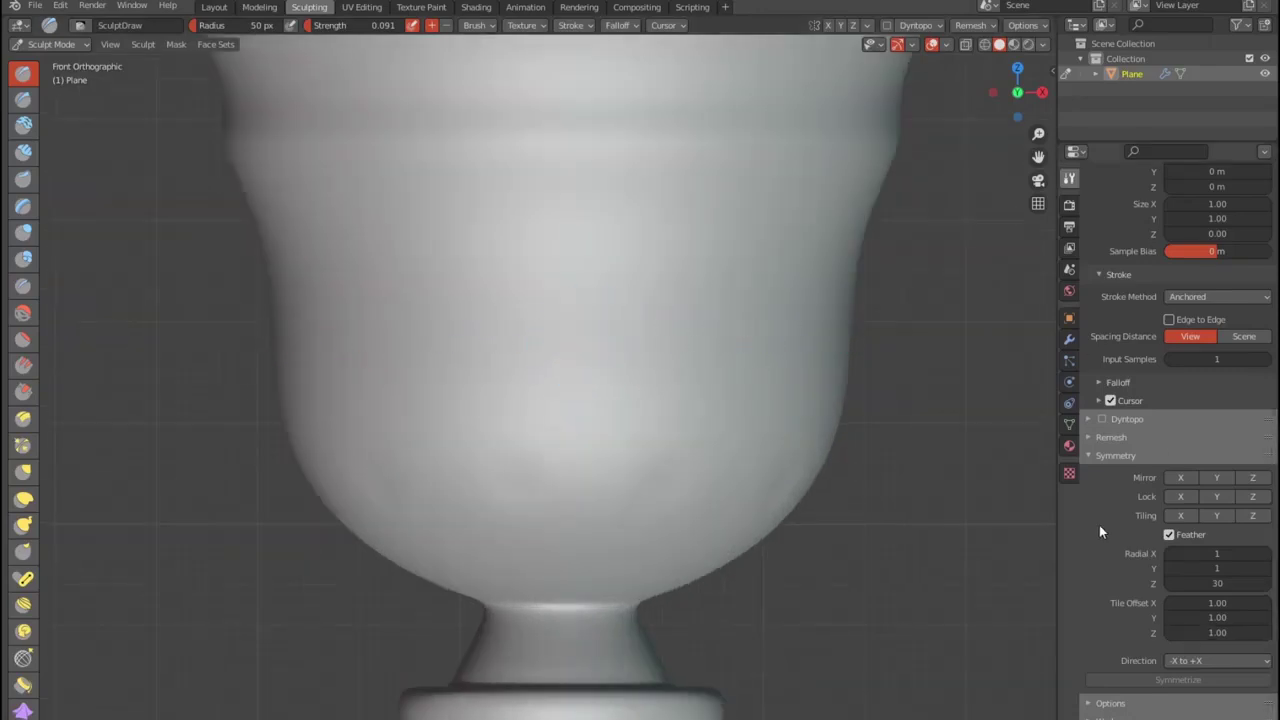
pyautogui.scroll(3, 612, 362)
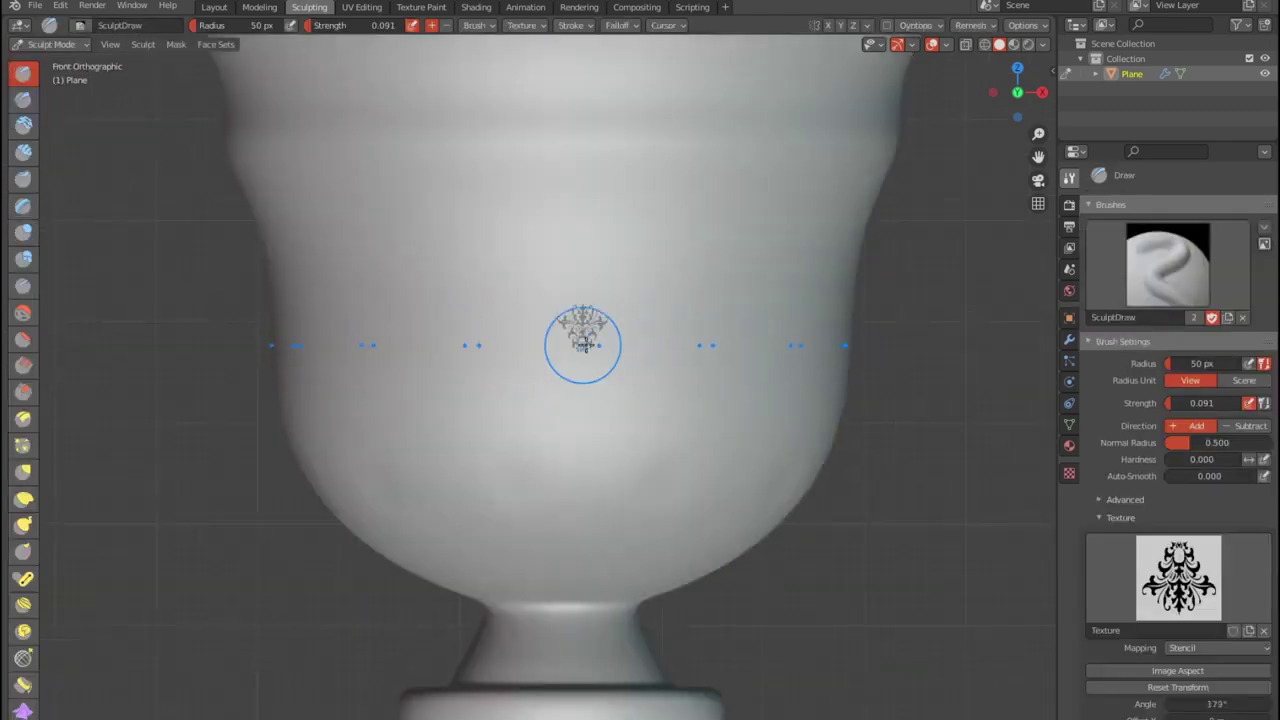
# Step: Zoom the view in on the goblet's bowl for stamping
pyautogui.scroll(2, 582, 345)
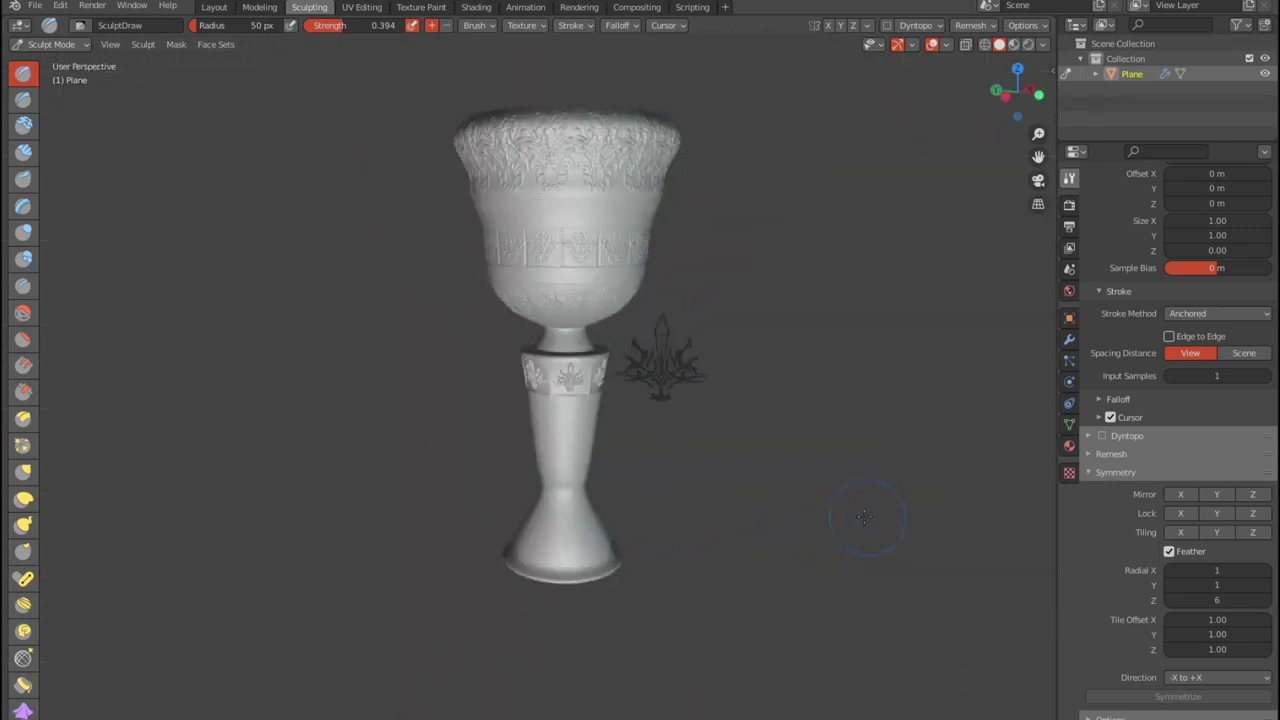
# Step: Set brush strength to 0.236 and stamp the emblem around the stem's collar
pyautogui.keyDown('shift'); pyautogui.moveTo(802, 496); pyautogui.dragTo(765, 428, button='middle'); pyautogui.keyUp('shift')
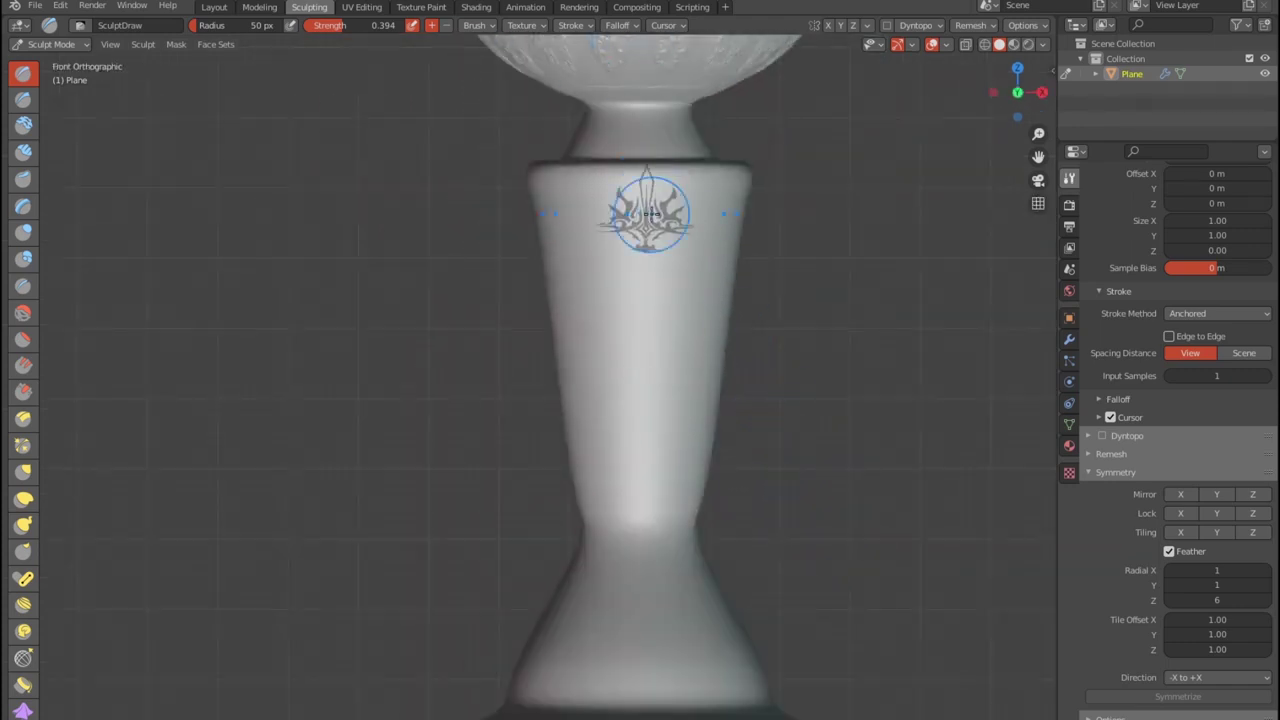
pyautogui.hotkey('shift', 'f')
pyautogui.click(656, 258)
pyautogui.hotkey('shift', 'f')
pyautogui.click(657, 260)
pyautogui.moveTo(646, 215); pyautogui.dragTo(673, 279)
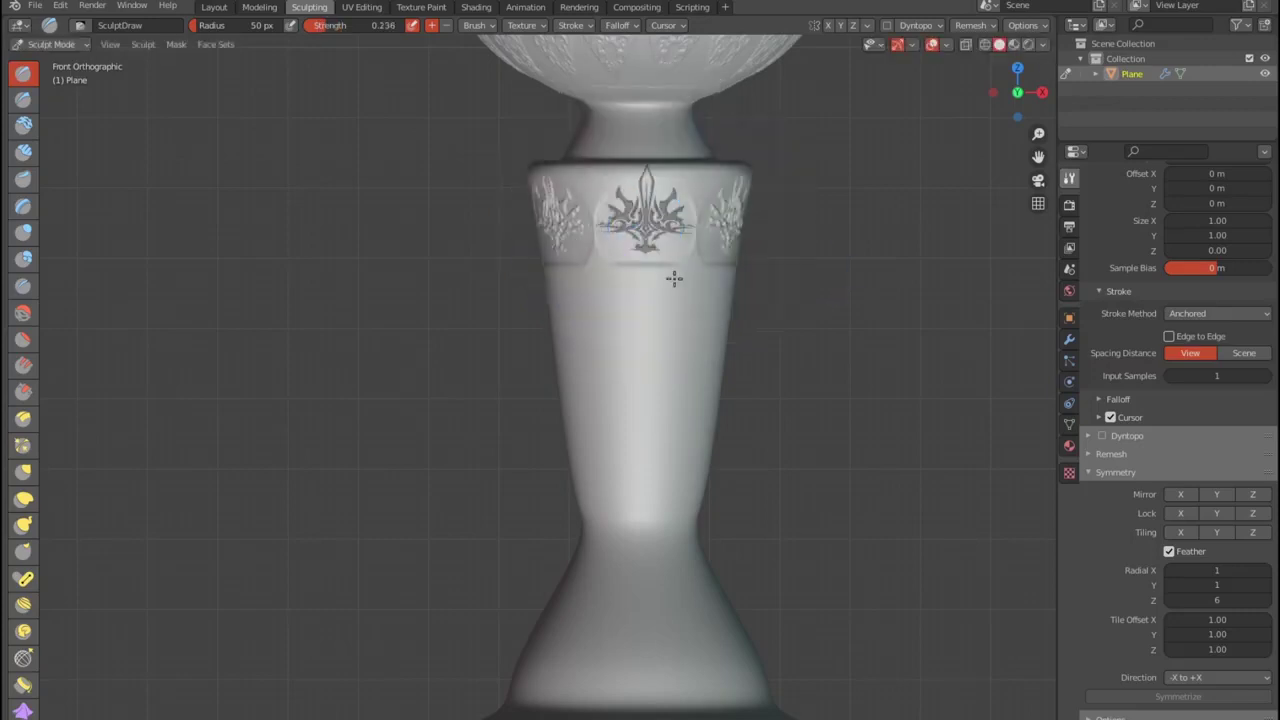
pyautogui.moveTo(691, 279); pyautogui.dragTo(757, 443, button='middle')
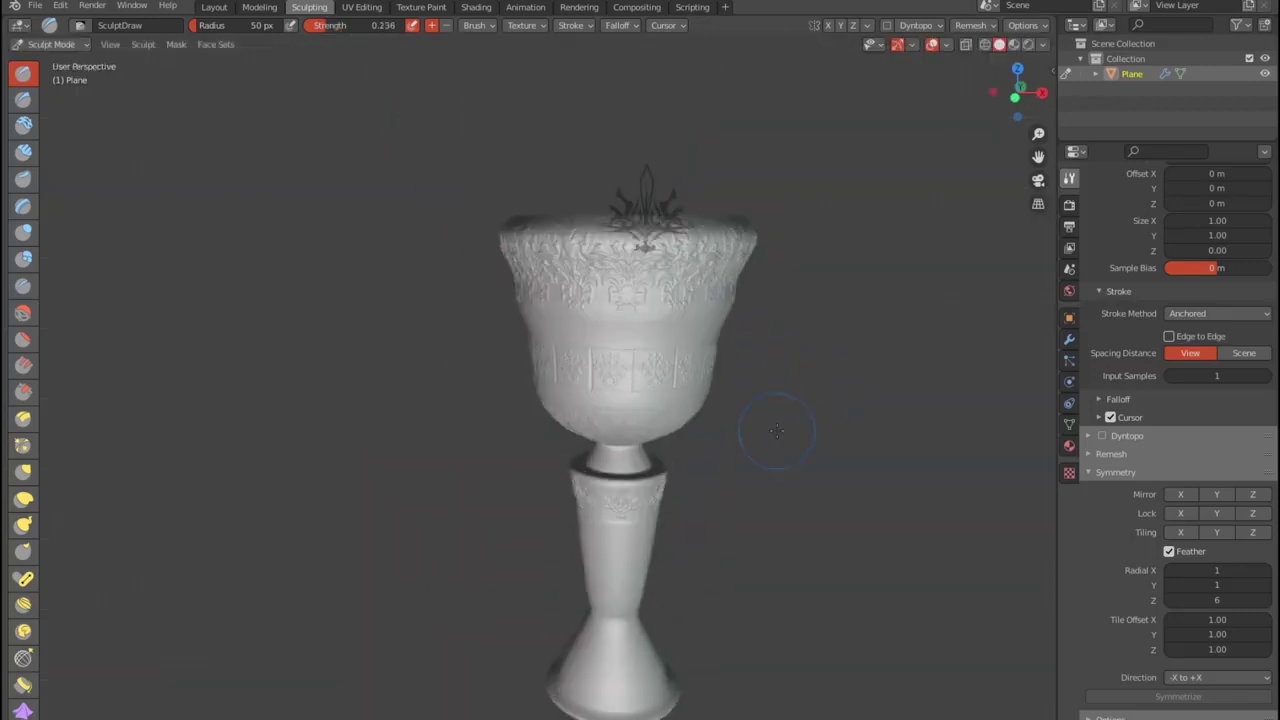
# Step: Load images.jpg as the brush texture and move the mandala stencil onto the base
pyautogui.click(1069, 472)
pyautogui.click(1248, 464)
pyautogui.scroll(-2, 717, 400)
pyautogui.scroll(-2, 717, 400)
pyautogui.doubleClick(717, 377)
pyautogui.press('KP_1')
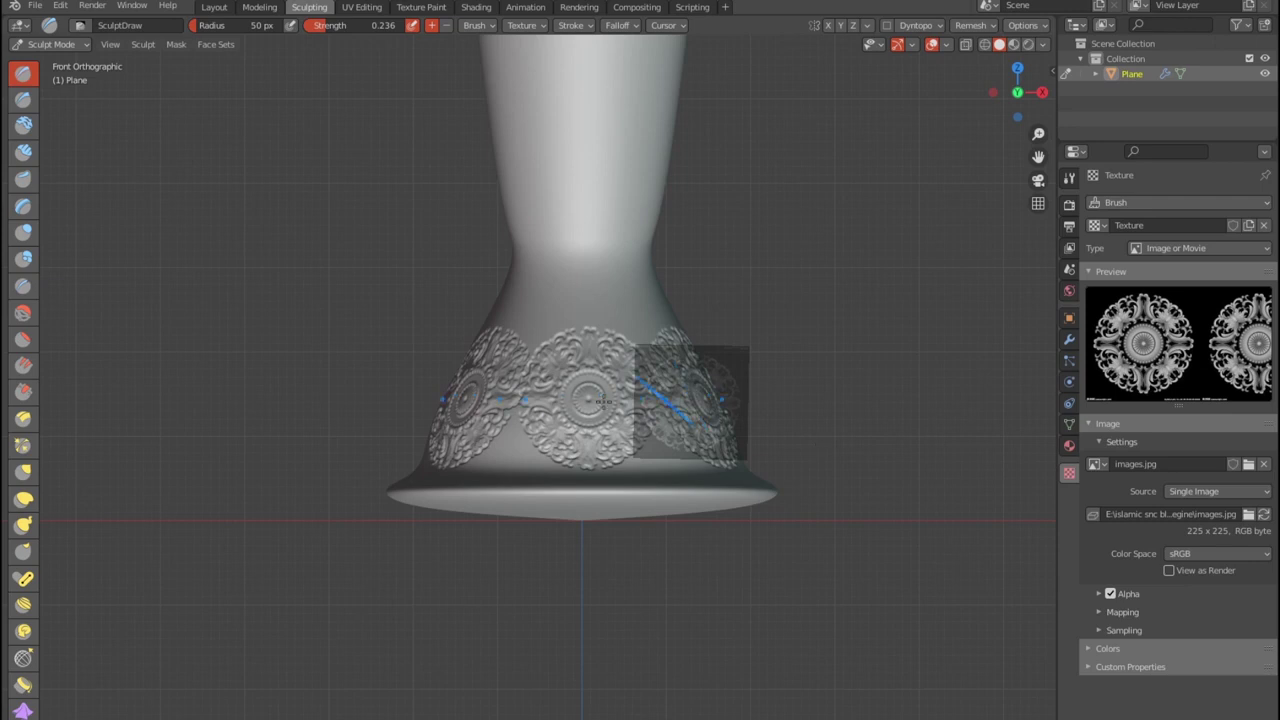
pyautogui.scroll(-1, 532, 402)
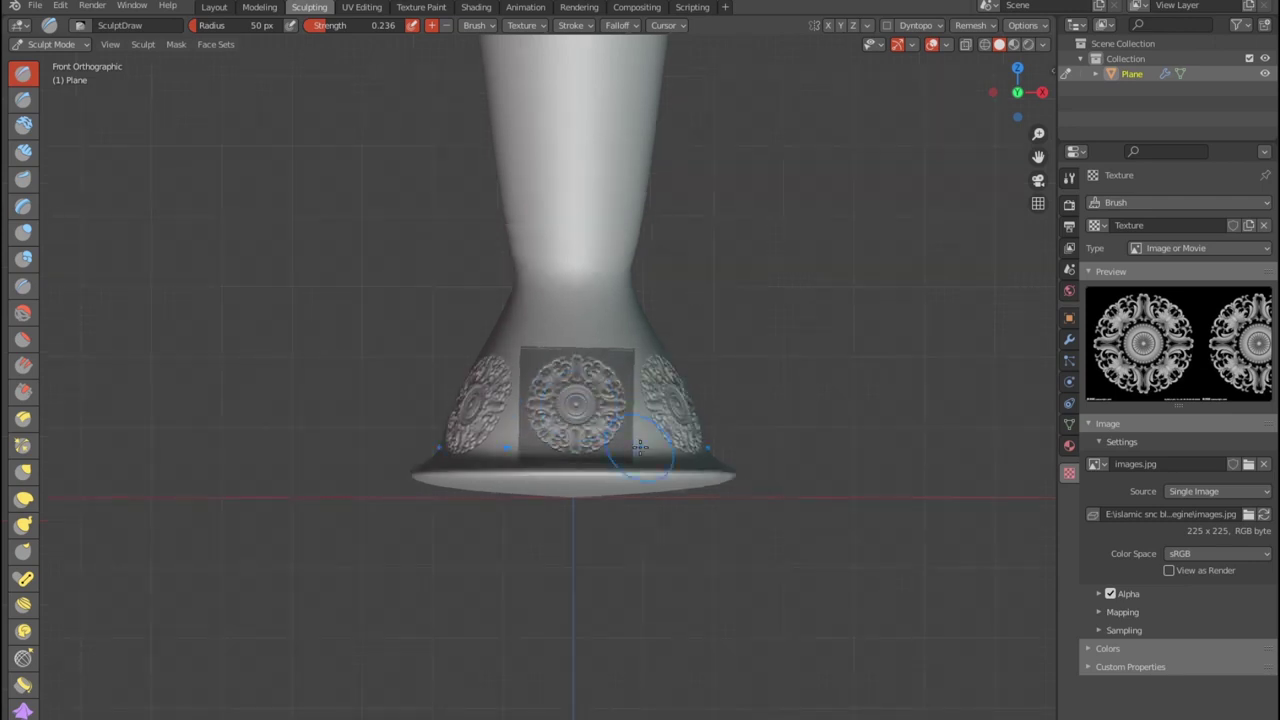
pyautogui.moveTo(579, 268); pyautogui.dragTo(665, 357, button='right')
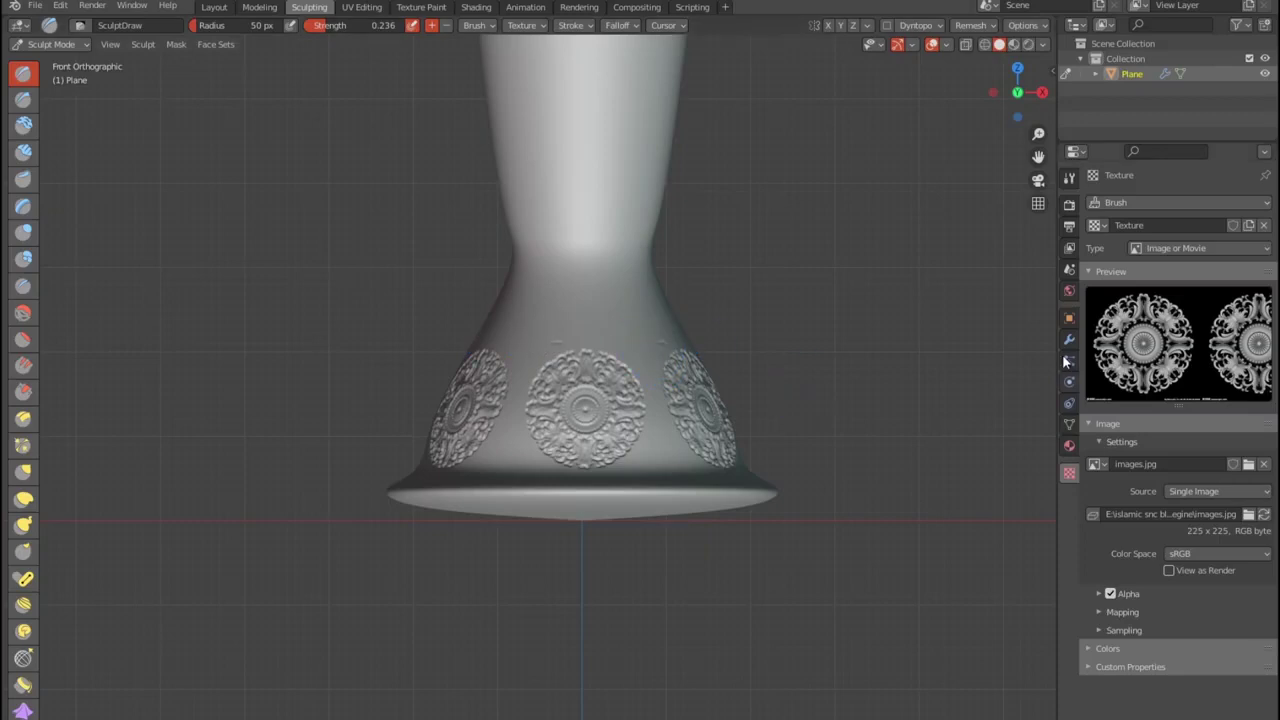
pyautogui.click(1069, 177)
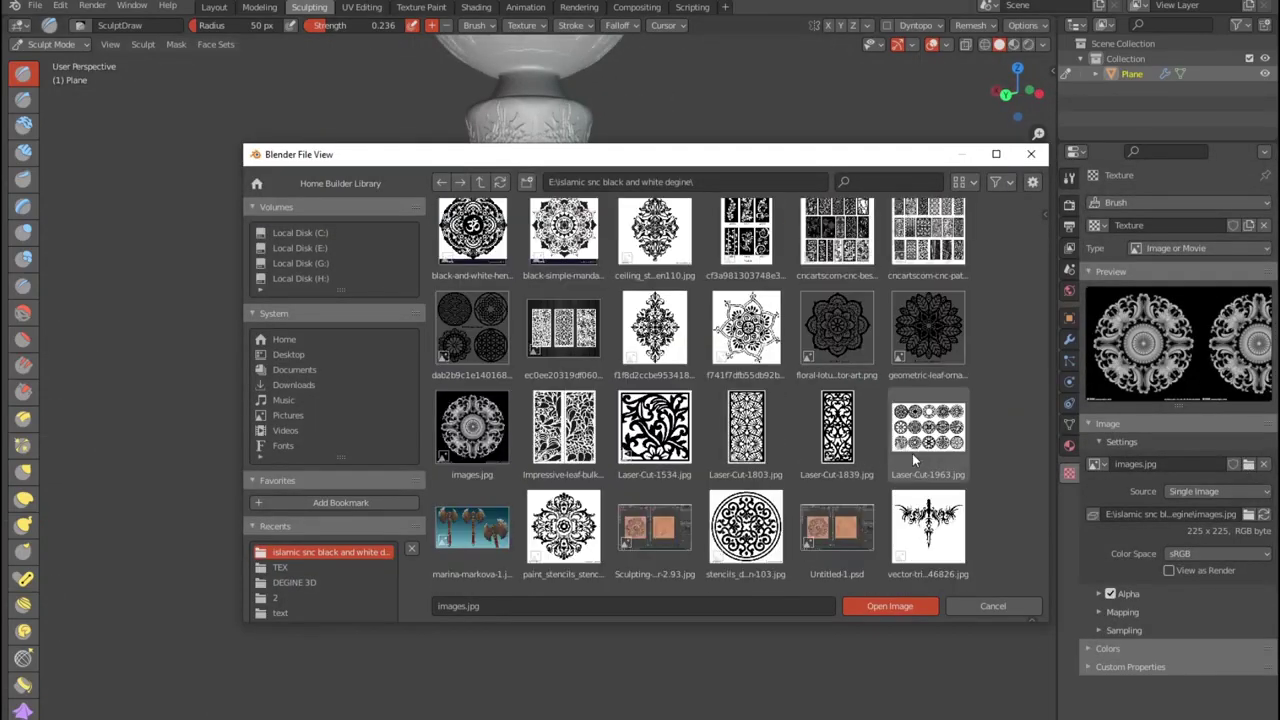
# Step: Load the floral image as the brush texture and return to front orthographic view
pyautogui.scroll(3, 785, 465)
pyautogui.scroll(3, 700, 400)
pyautogui.scroll(3, 590, 321)
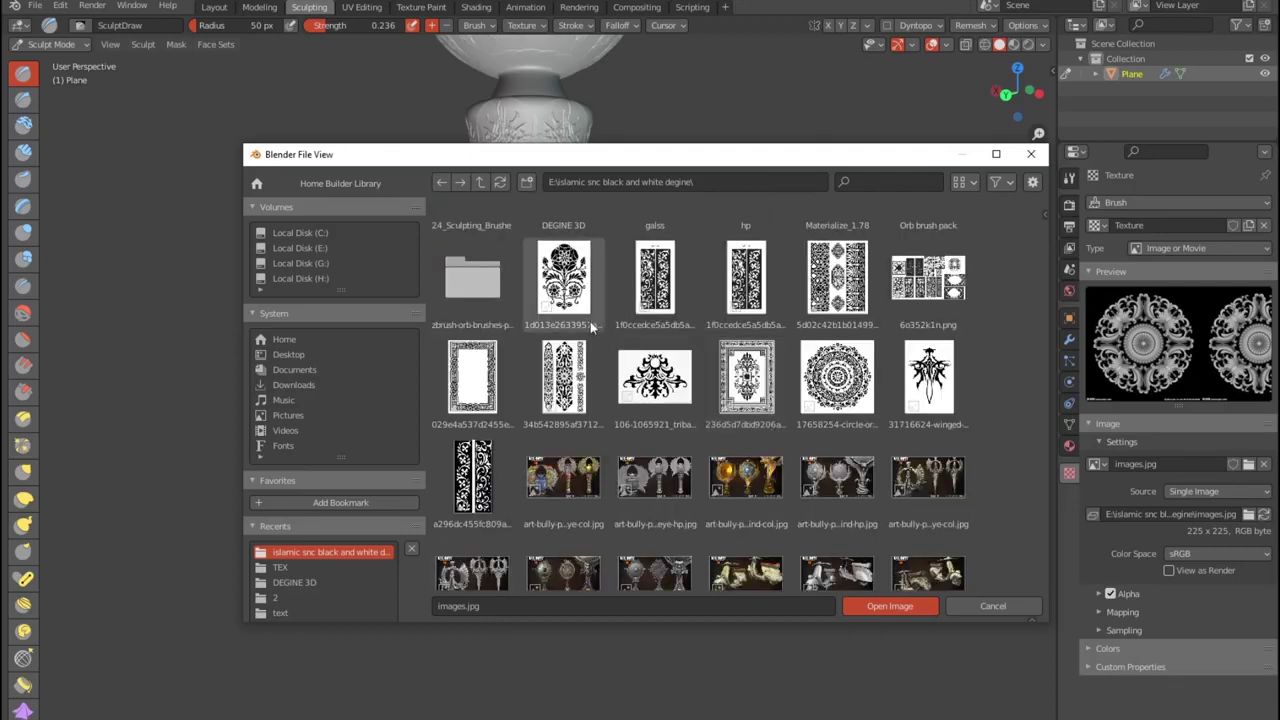
pyautogui.doubleClick(590, 321)
pyautogui.moveTo(556, 238); pyautogui.dragTo(806, 337, button='middle')
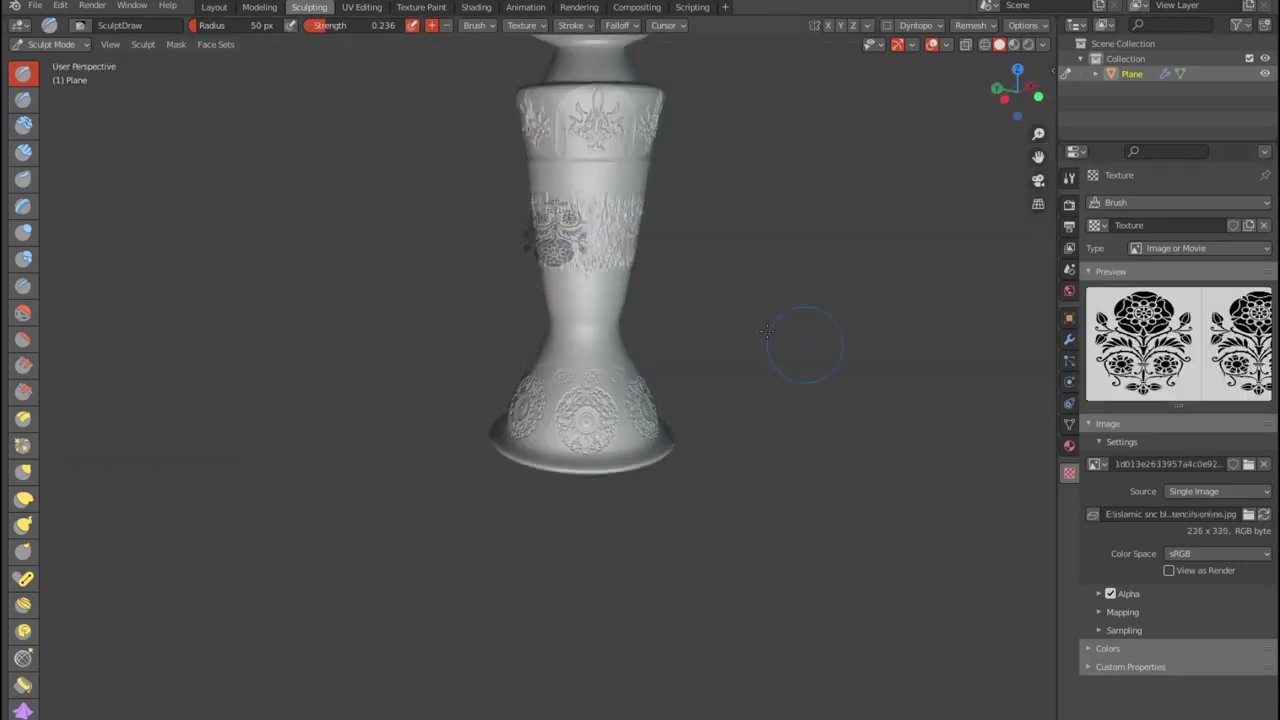
pyautogui.press('KP_1')
pyautogui.scroll(4, 670, 313)
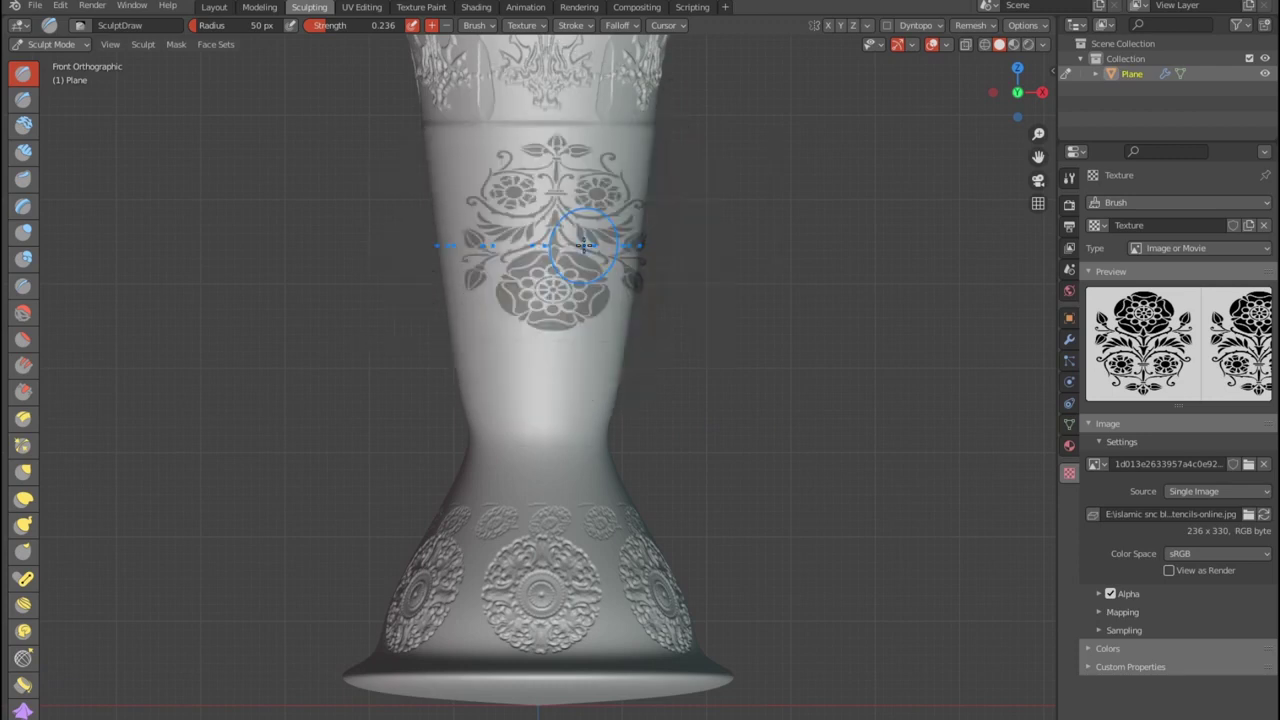
# Step: Swap the stencil to Laser-Cut-1803.jpg, then to a vertical ornament image
pyautogui.click(1248, 464)
pyautogui.scroll(-5, 770, 397)
pyautogui.scroll(-1, 770, 397)
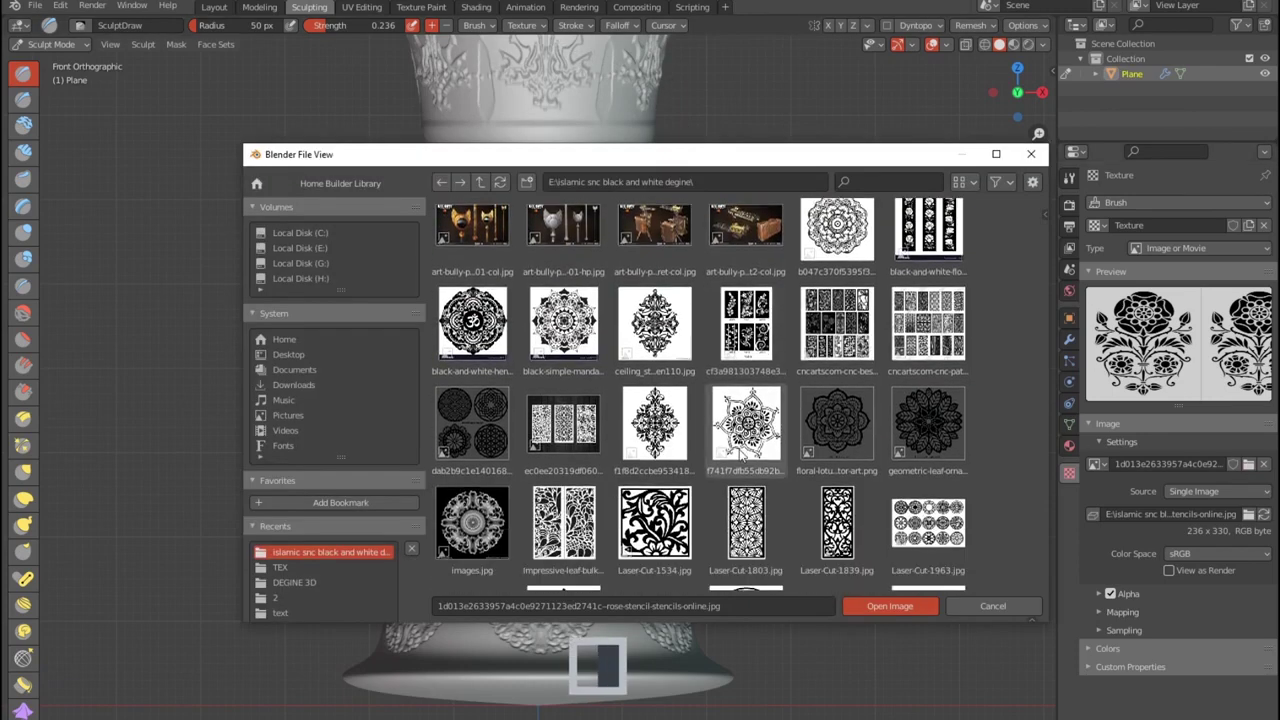
pyautogui.doubleClick(770, 440)
pyautogui.click(1248, 464)
pyautogui.doubleClick(566, 457)
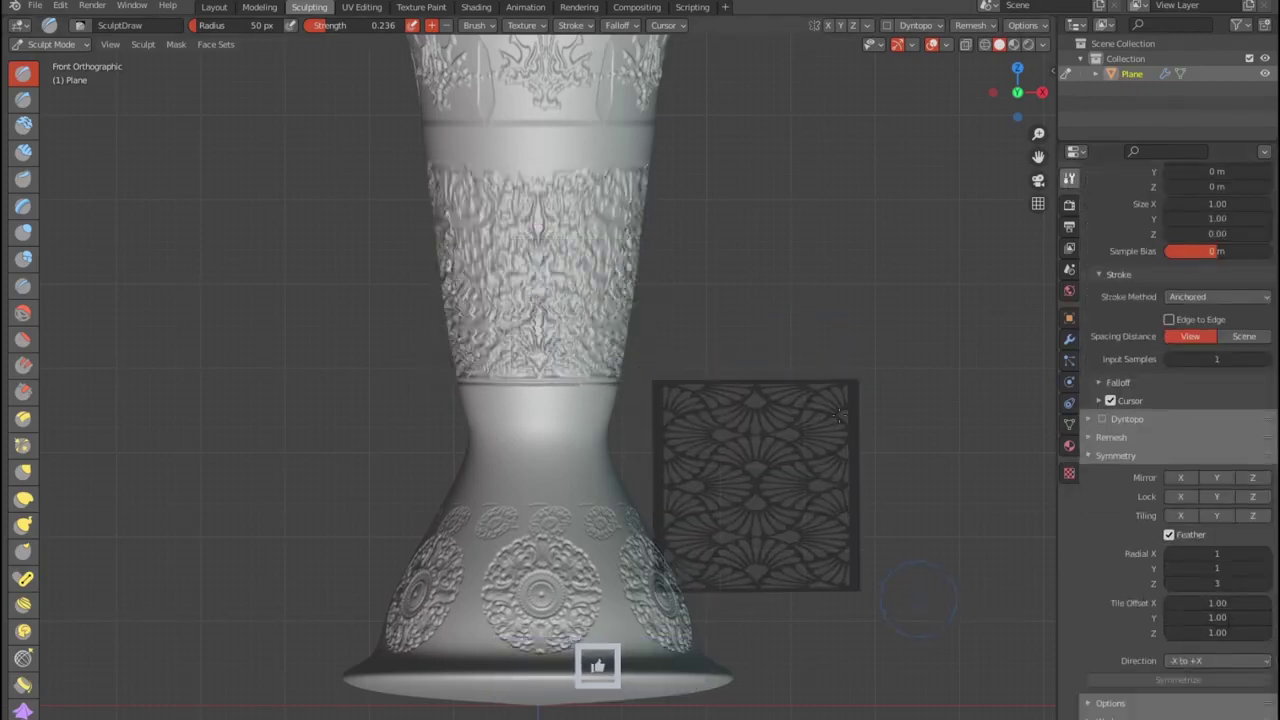
# Step: Load the circular AncCen-103.jpg medallion and shrink its stencil to about 40%
pyautogui.click(1248, 464)
pyautogui.scroll(3, 955, 519)
pyautogui.doubleClick(745, 527)
pyautogui.click(1248, 464)
pyautogui.press('Escape')
pyautogui.keyDown('shift'); pyautogui.moveTo(767, 513); pyautogui.dragTo(757, 470, button='right'); pyautogui.keyUp('shift')
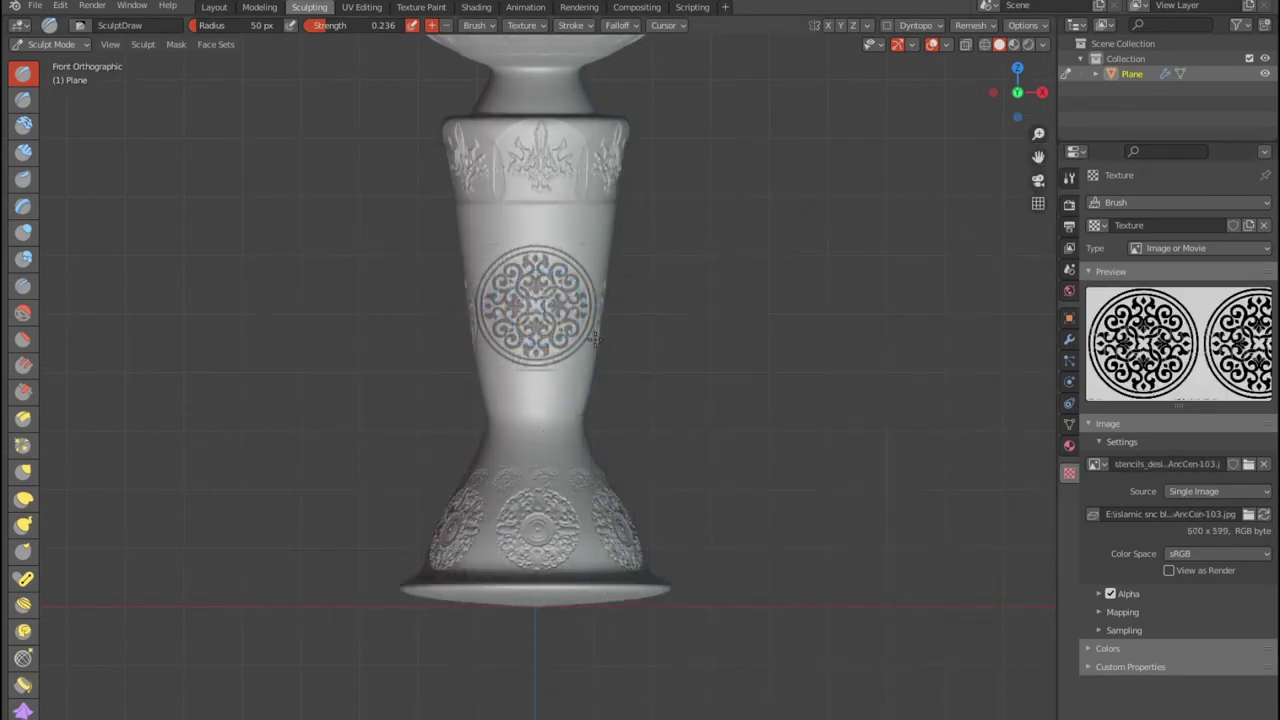
# Step: Orbit around the goblet and bring up the brush's texture and stroke settings
pyautogui.moveTo(594, 338); pyautogui.dragTo(776, 441, button='middle')
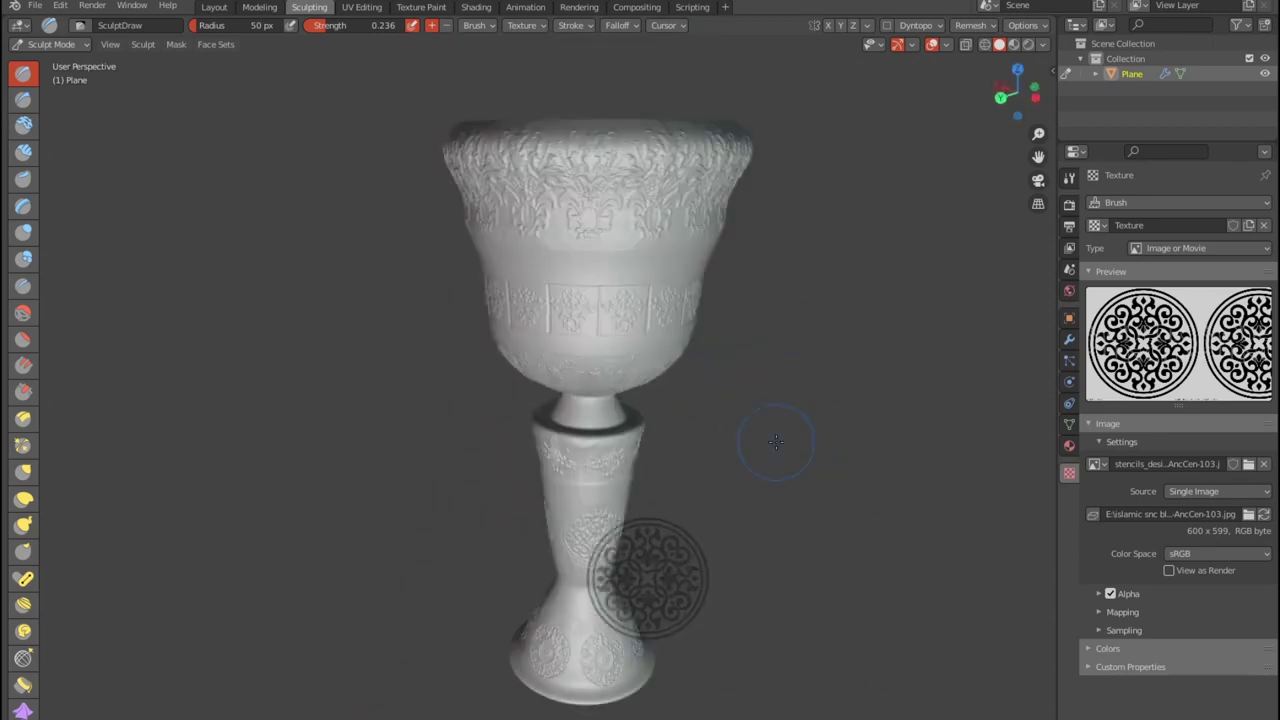
pyautogui.click(1069, 177)
pyautogui.scroll(-5, 1122, 546)
pyautogui.scroll(-3, 1082, 515)
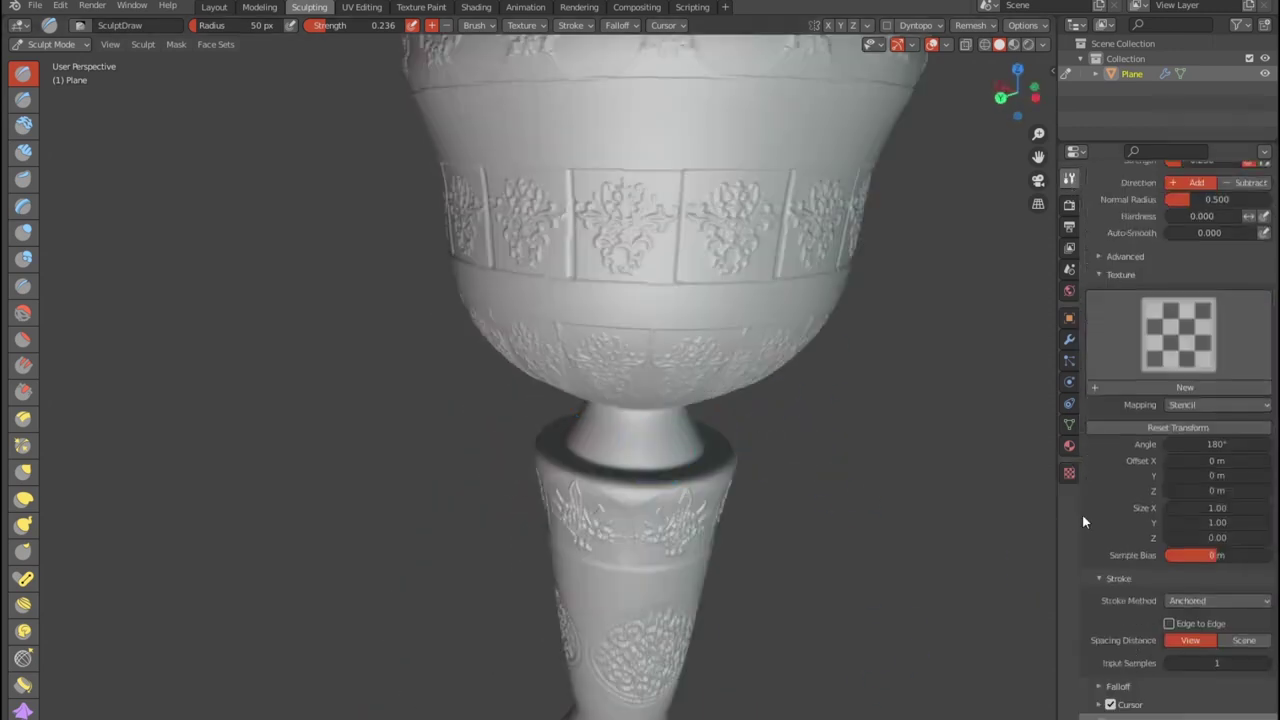
pyautogui.scroll(-6, 1128, 603)
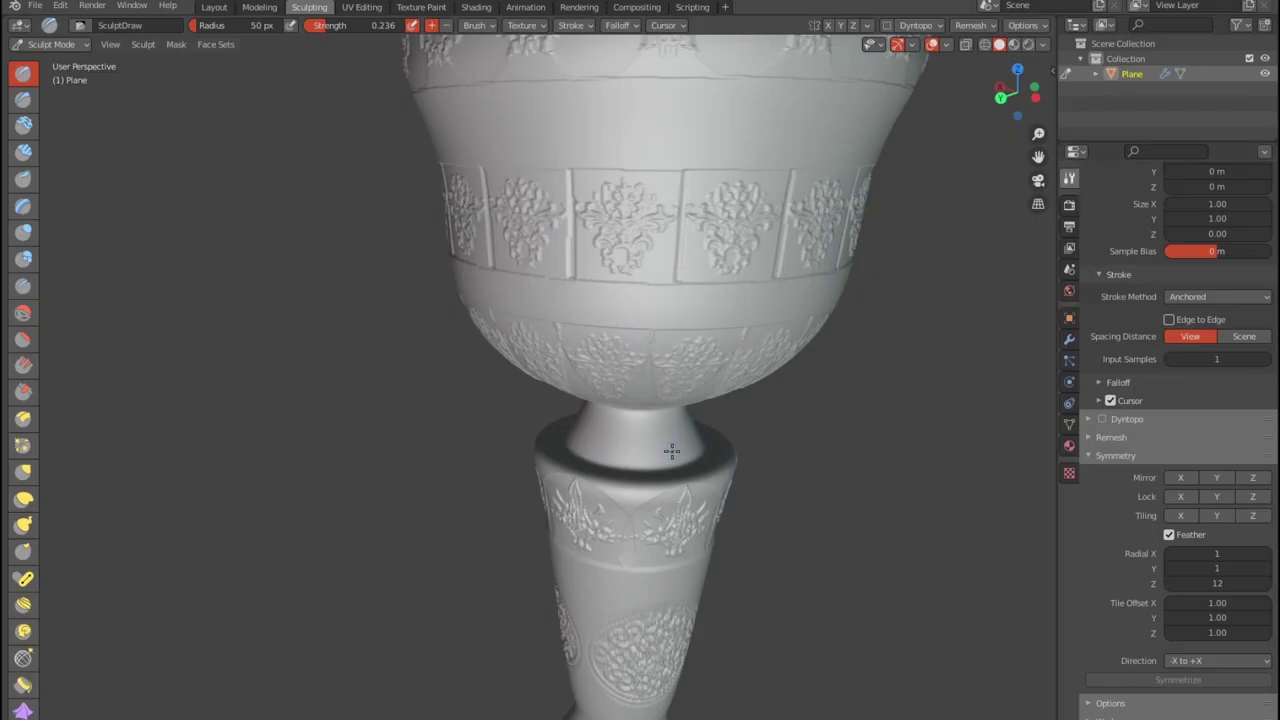
pyautogui.moveTo(674, 430); pyautogui.dragTo(680, 395, button='middle')
pyautogui.scroll(11, 1172, 452)
pyautogui.scroll(-4, 1172, 452)
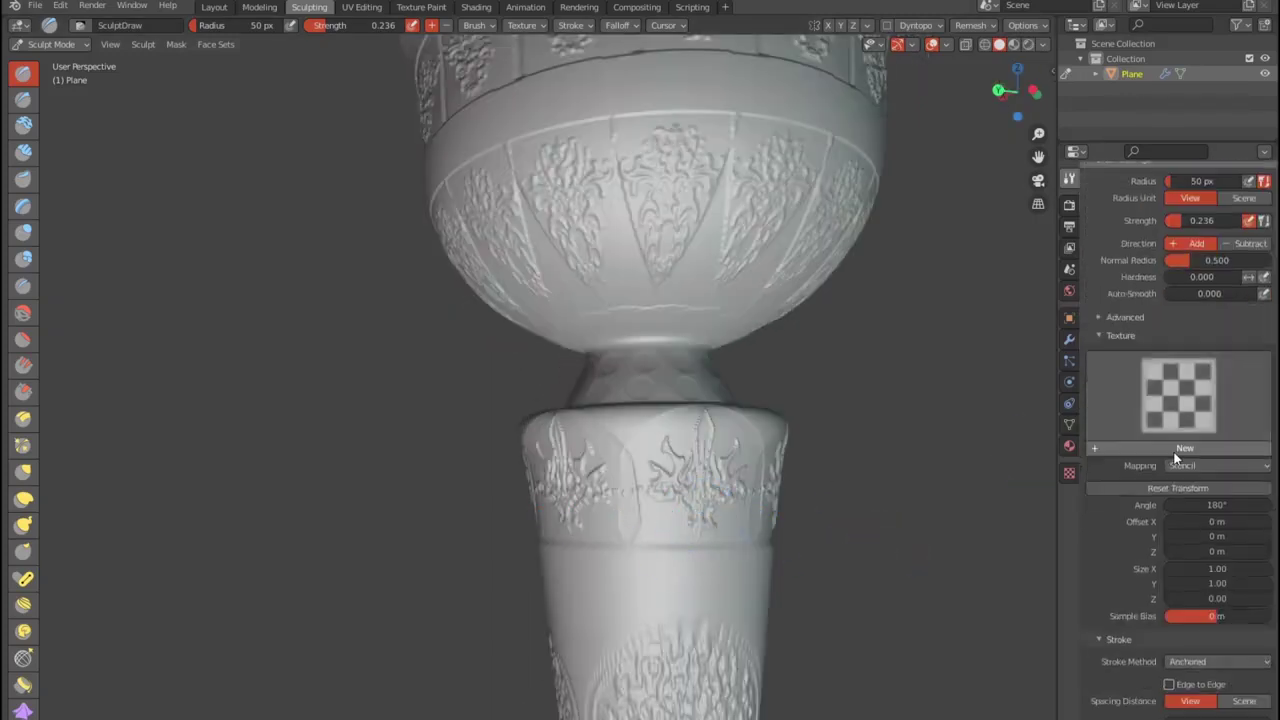
pyautogui.scroll(-4, 792, 587)
pyautogui.scroll(3, 640, 400)
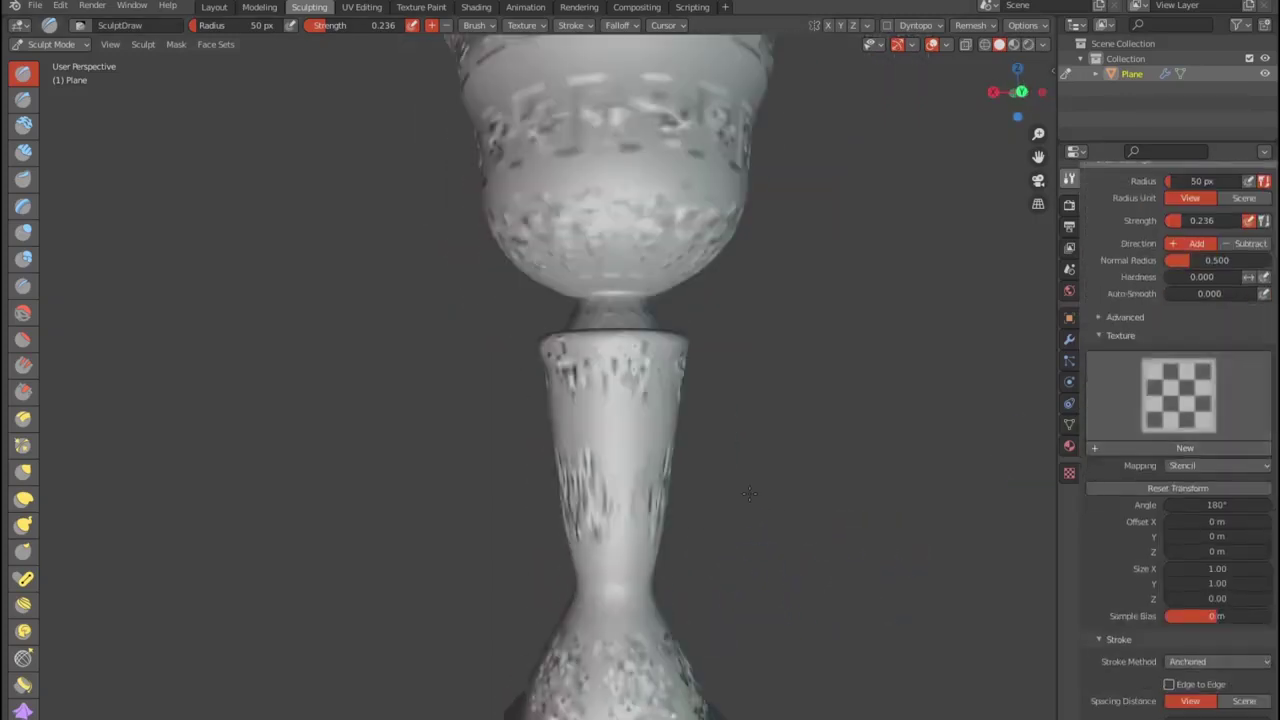
pyautogui.keyDown('shift'); pyautogui.moveTo(640, 400); pyautogui.dragTo(640, 300, button='middle'); pyautogui.keyUp('shift')
pyautogui.scroll(-2, 1180, 460)
# Step: Change the brush texture mapping from Stencil to Random
pyautogui.click(1218, 374)
pyautogui.click(1184, 458)
pyautogui.scroll(-4, 700, 450)
pyautogui.moveTo(700, 450); pyautogui.dragTo(708, 443, button='middle')
pyautogui.scroll(6, 690, 620)
pyautogui.scroll(-5, 703, 638)
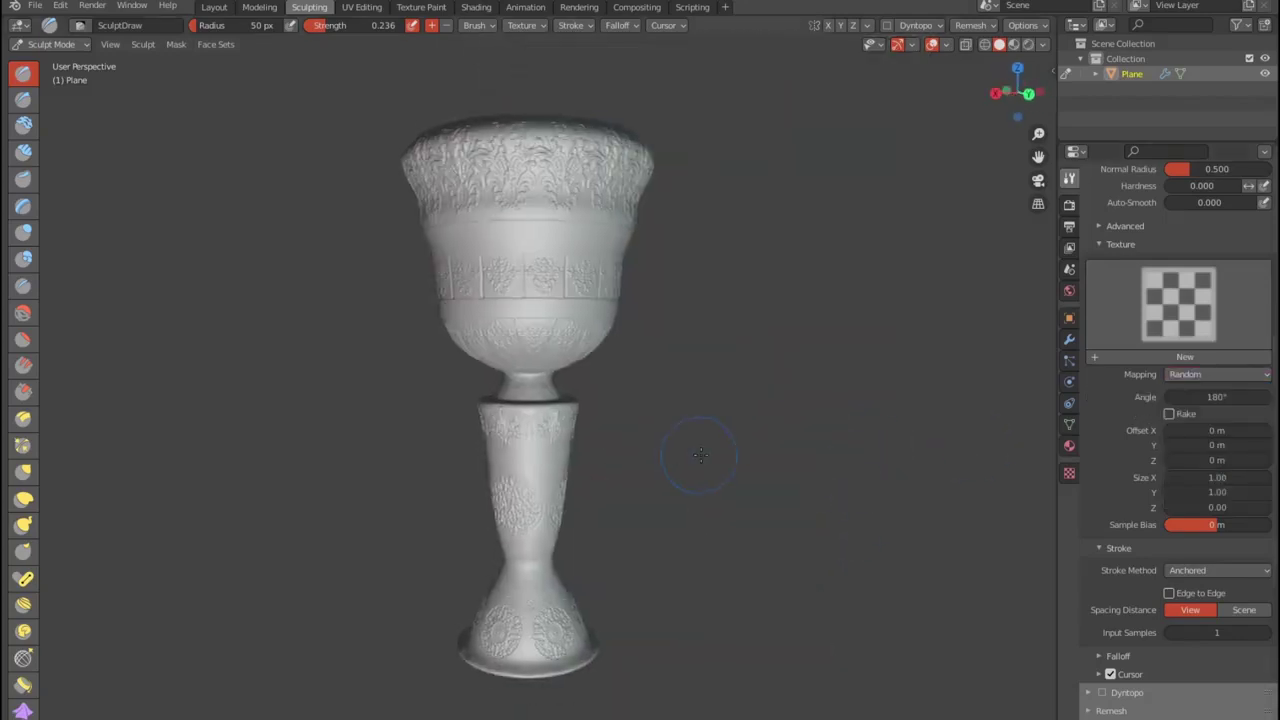
# Step: Leave sculpt mode and preview the goblet with red, grey and brown matcaps
pyautogui.hotkey('ctrl', 'pageup')
pyautogui.click(1043, 44)
pyautogui.click(1029, 156)
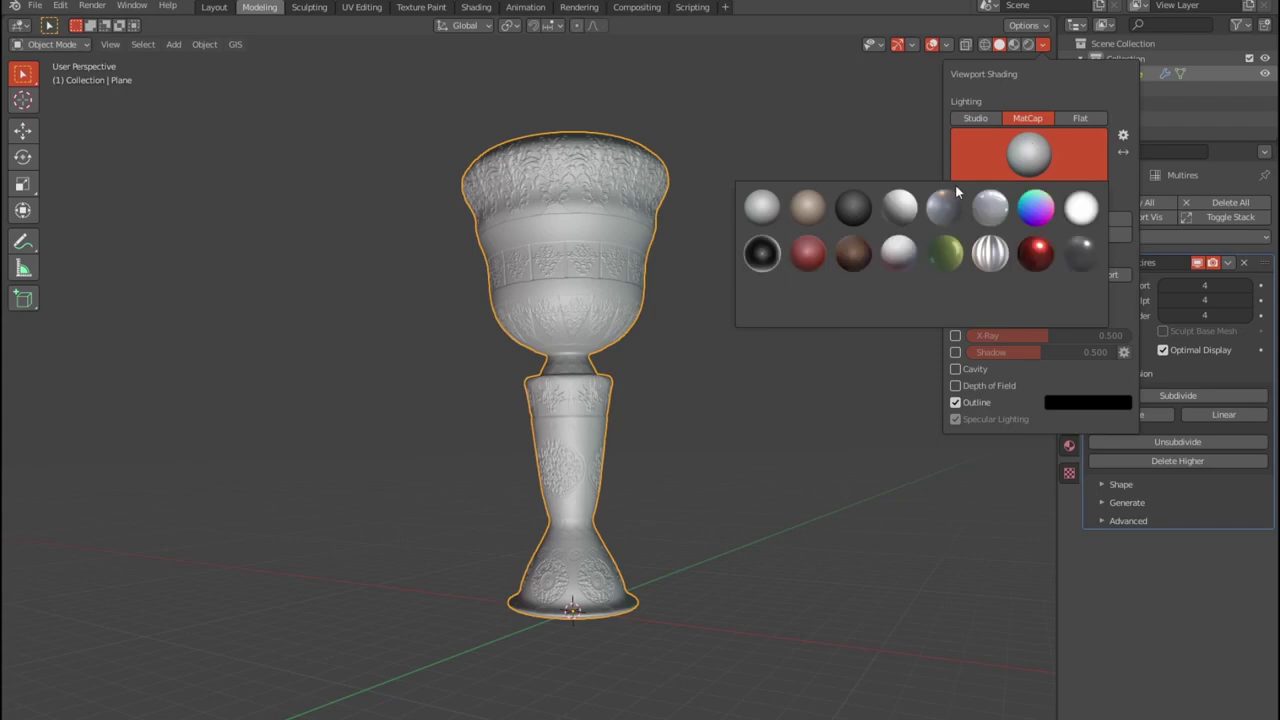
pyautogui.click(1024, 250)
pyautogui.scroll(3, 704, 326)
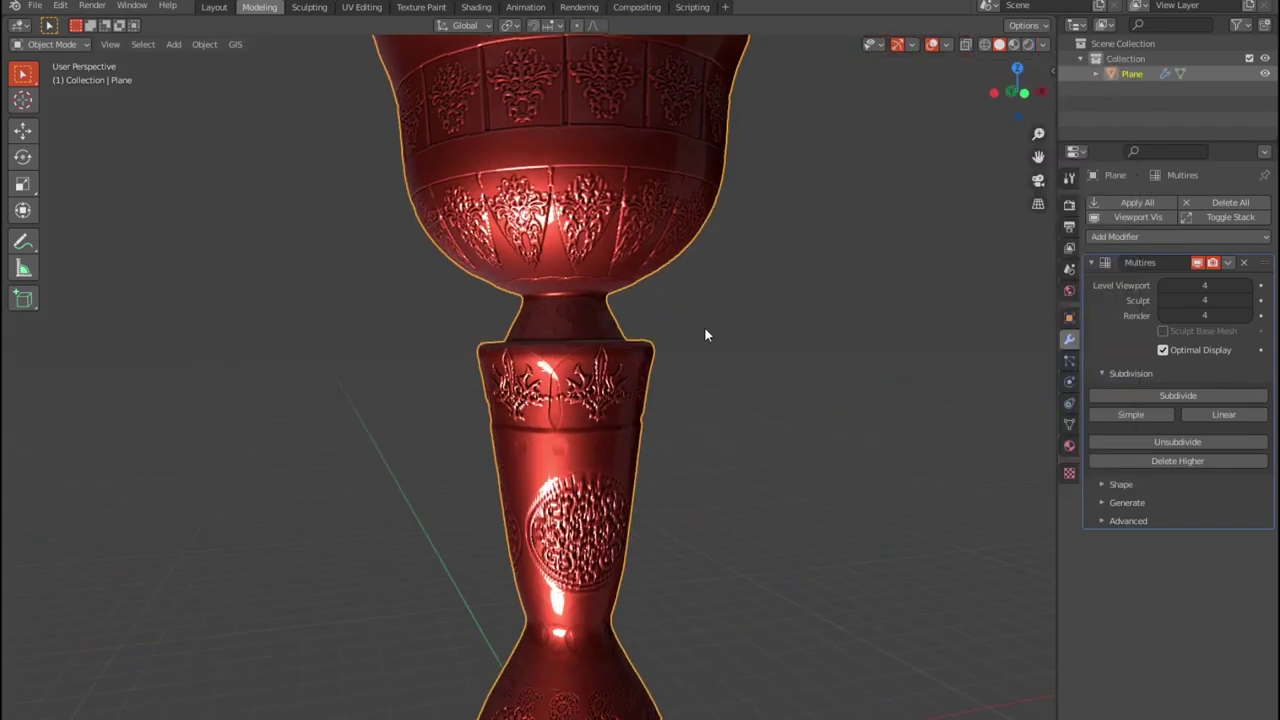
pyautogui.click(1043, 44)
pyautogui.click(1029, 156)
pyautogui.click(961, 222)
pyautogui.click(1029, 156)
pyautogui.click(1023, 195)
pyautogui.moveTo(997, 199)
pyautogui.mouseDown(button='middle')
pyautogui.moveTo(893, 443)
pyautogui.moveTo(923, 426)
pyautogui.mouseUp(button='middle')
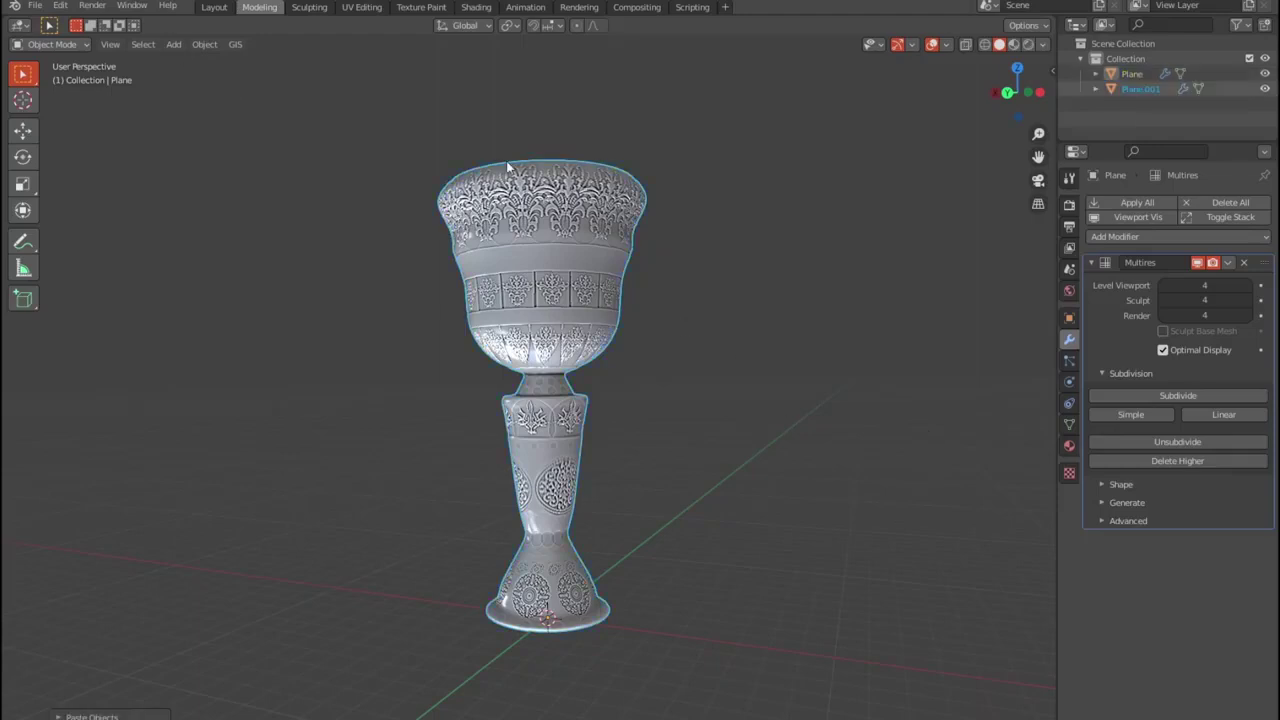
# Step: Rename the duplicate goblet 'ho' and move the original Plane to its left
pyautogui.write('ho')
pyautogui.press('Return')
pyautogui.click(1131, 89)
pyautogui.press('g')
pyautogui.click(1129, 89)
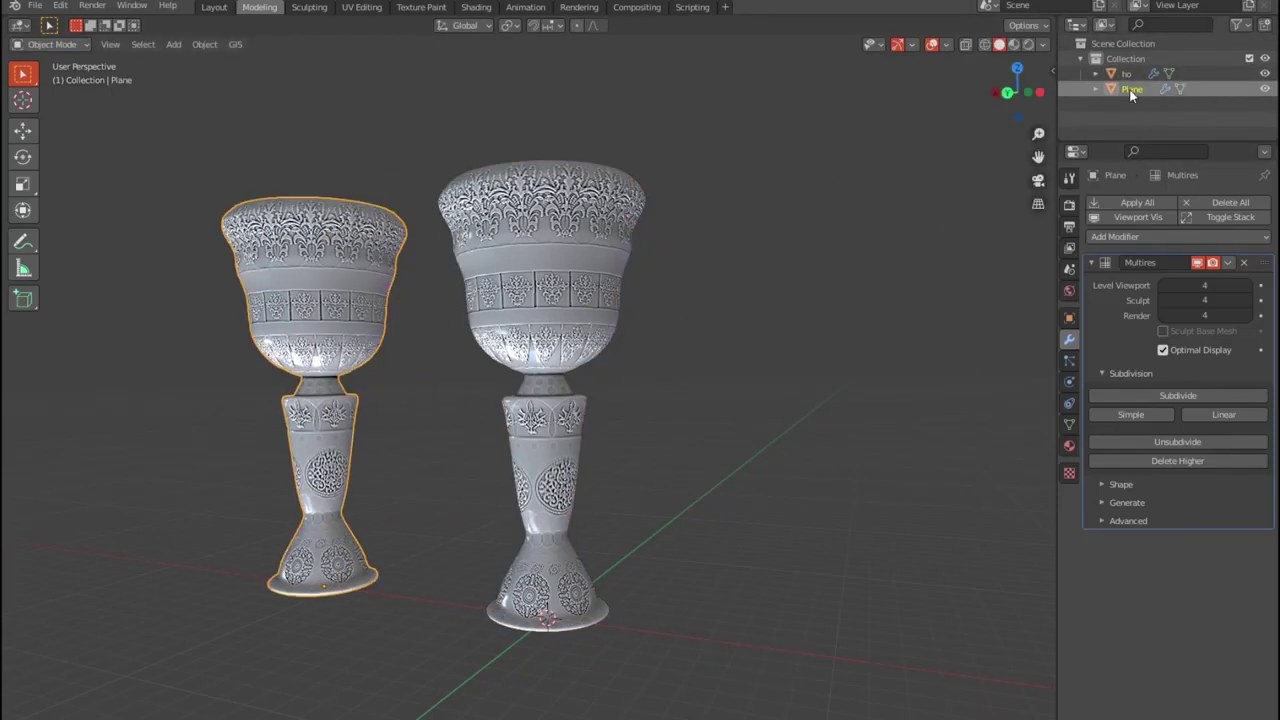
pyautogui.write('lp')
# Step: Rename the original goblet 'lp', remove its Multires modifier, and save the file
pyautogui.doubleClick(1131, 89)
pyautogui.write('lp')
pyautogui.press('Return')
pyautogui.click(1243, 262)
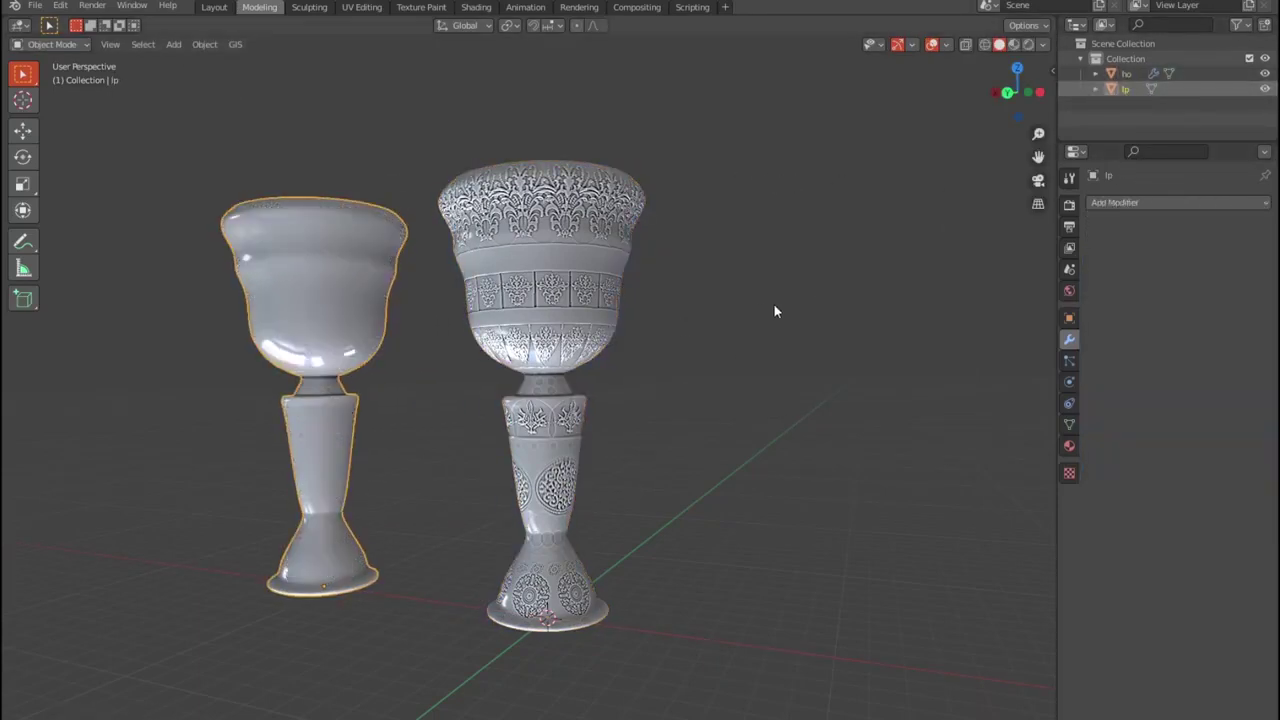
pyautogui.hotkey('ctrl', 's')
# Step: Export the smooth lp goblet as an FBX file
pyautogui.write('gine\\')
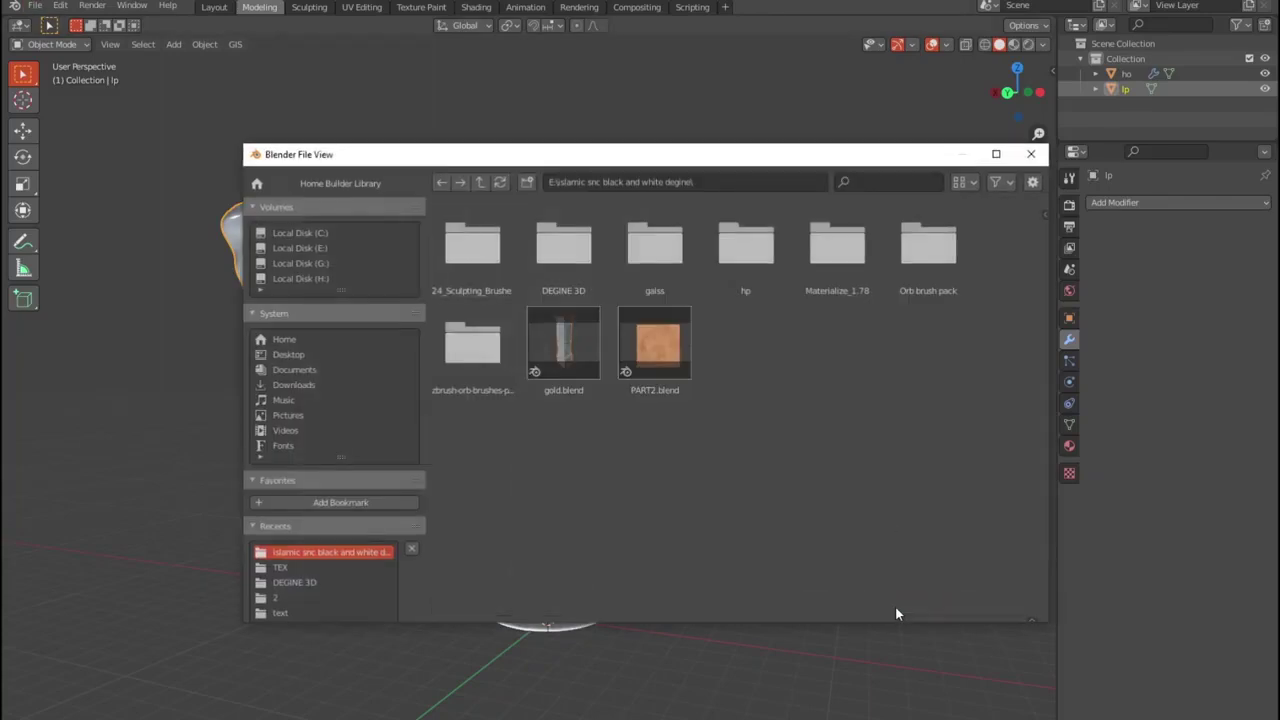
pyautogui.click(35, 5)
pyautogui.click(240, 324)
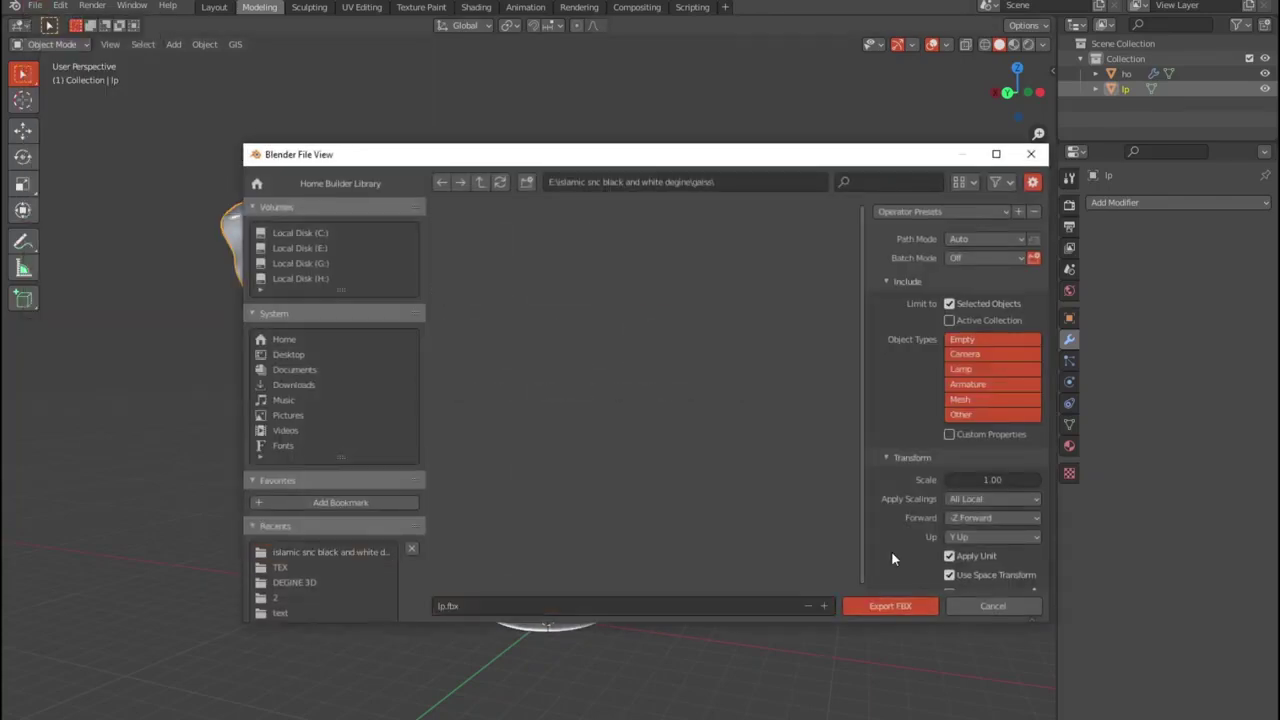
pyautogui.click(890, 605)
# Step: Apply the Multires modifier on ho and export it as FBX as well
pyautogui.click(563, 447)
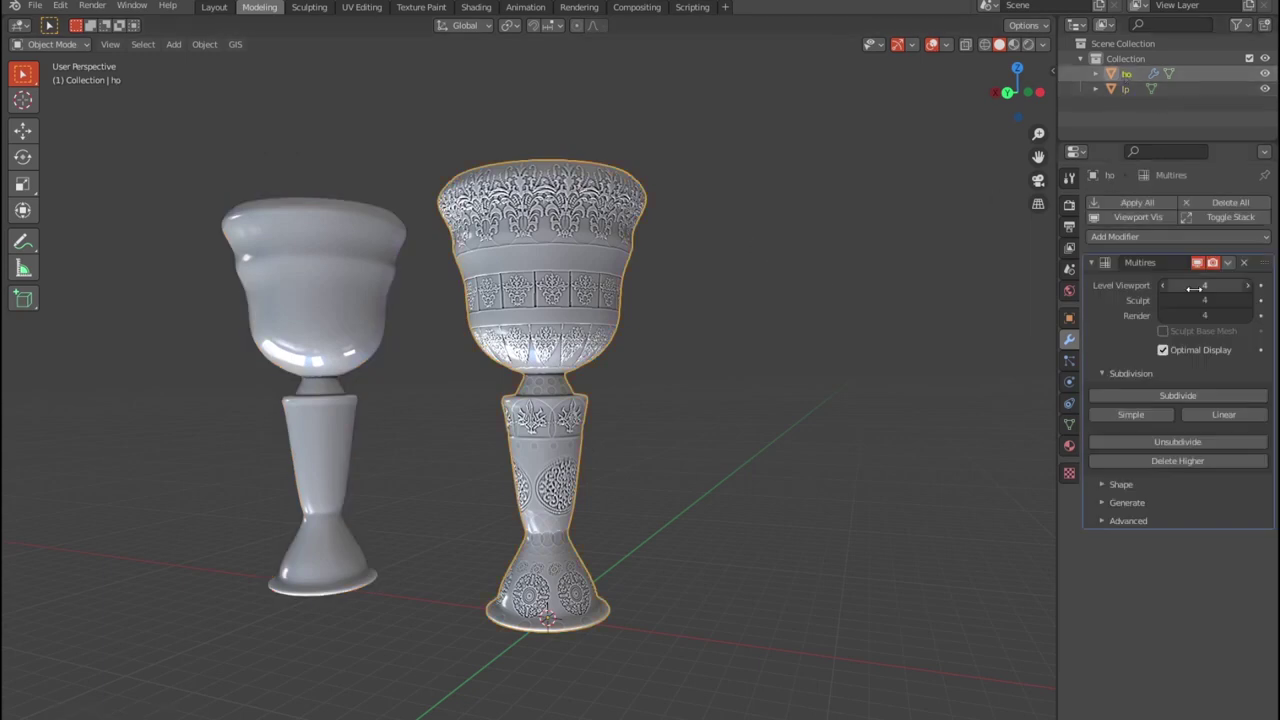
pyautogui.click(1250, 232)
pyautogui.click(35, 5)
pyautogui.click(240, 261)
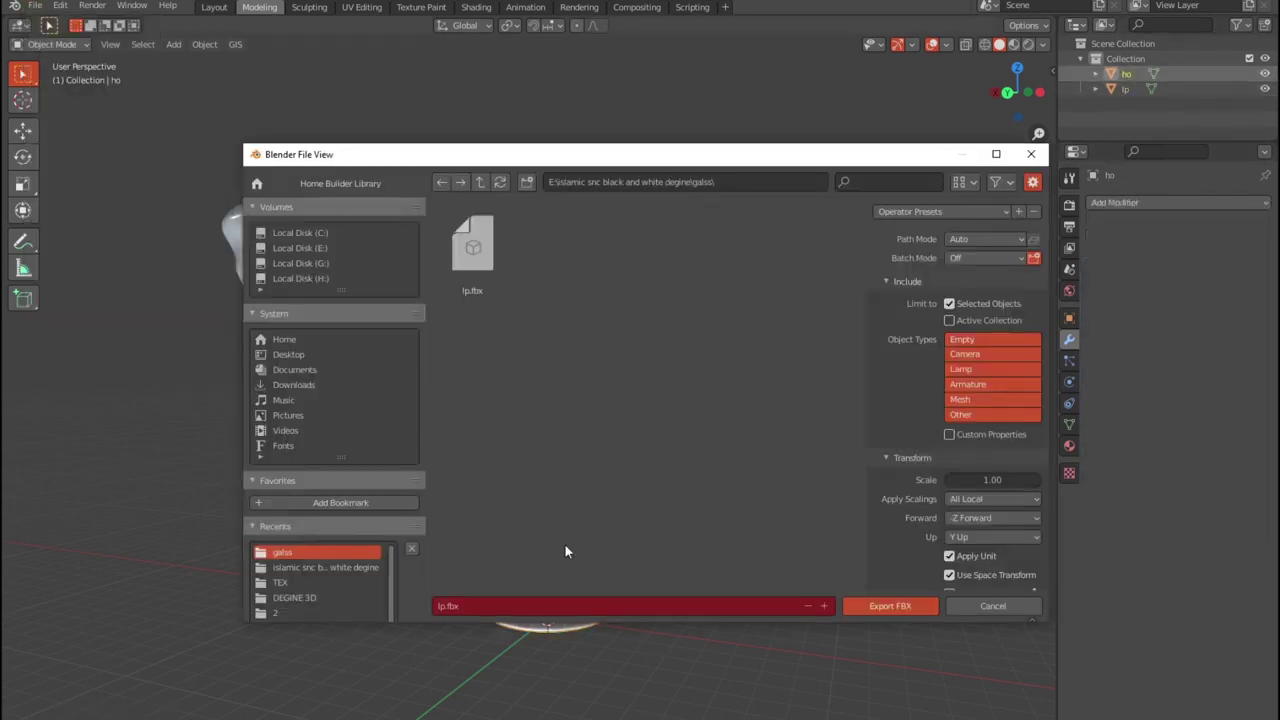
pyautogui.click(879, 604)
pyautogui.press('super')
# Step: Launch Substance Painter from the Start menu, dismiss the configuration warning, and start a new project
pyautogui.scroll(-5, 134, 579)
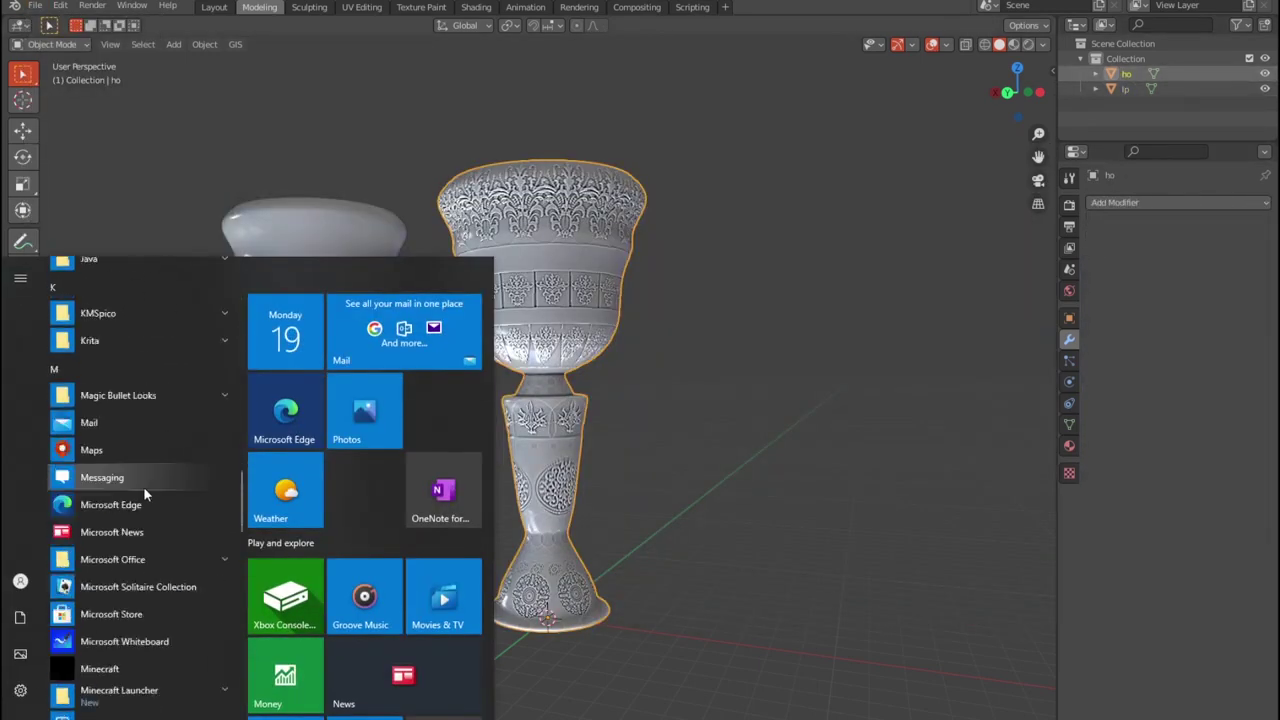
pyautogui.click(143, 486)
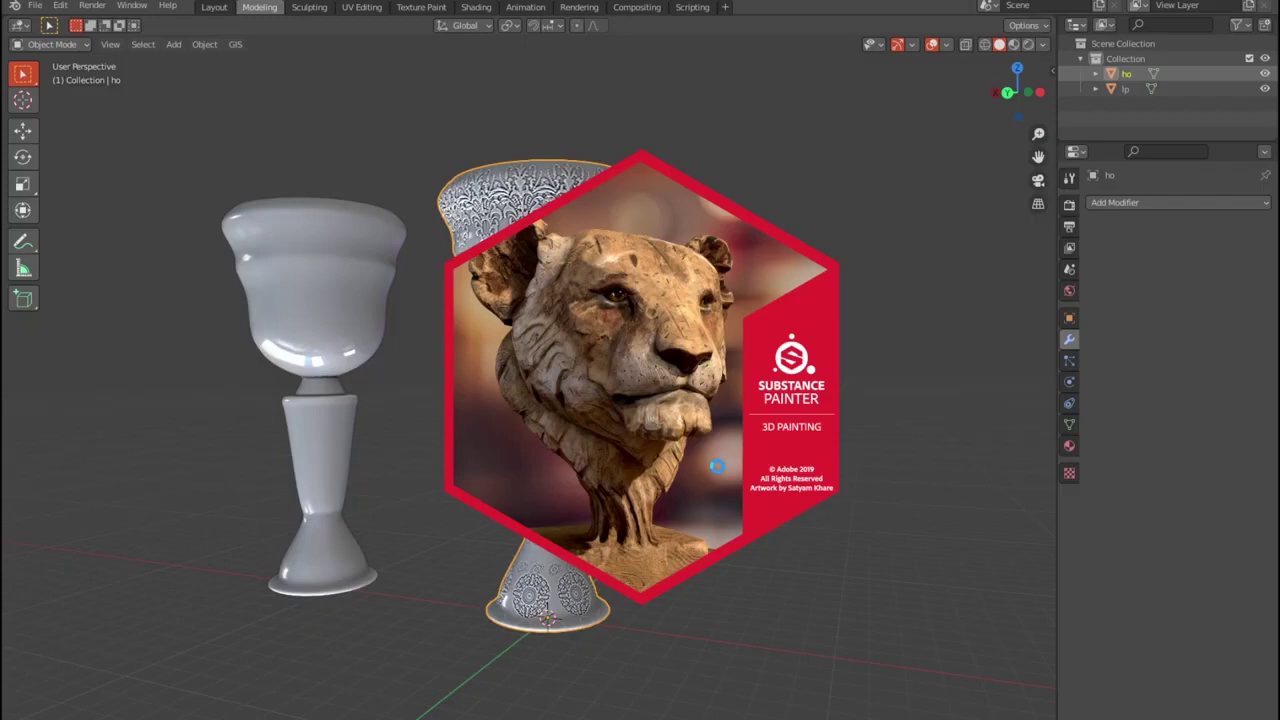
pyautogui.click(804, 446)
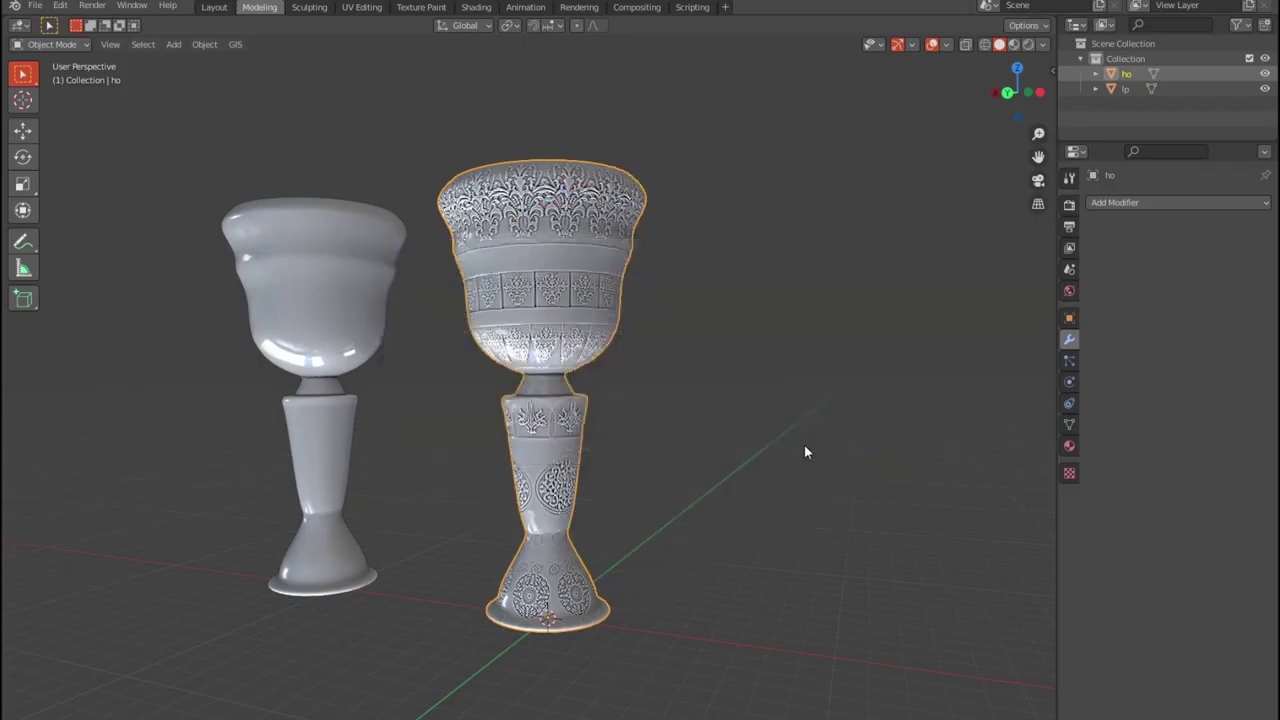
pyautogui.hotkey('ctrl', 'n')
# Step: Create a project from LP.fbx and bake its mesh maps using the high-poly goblet mesh
pyautogui.click(770, 214)
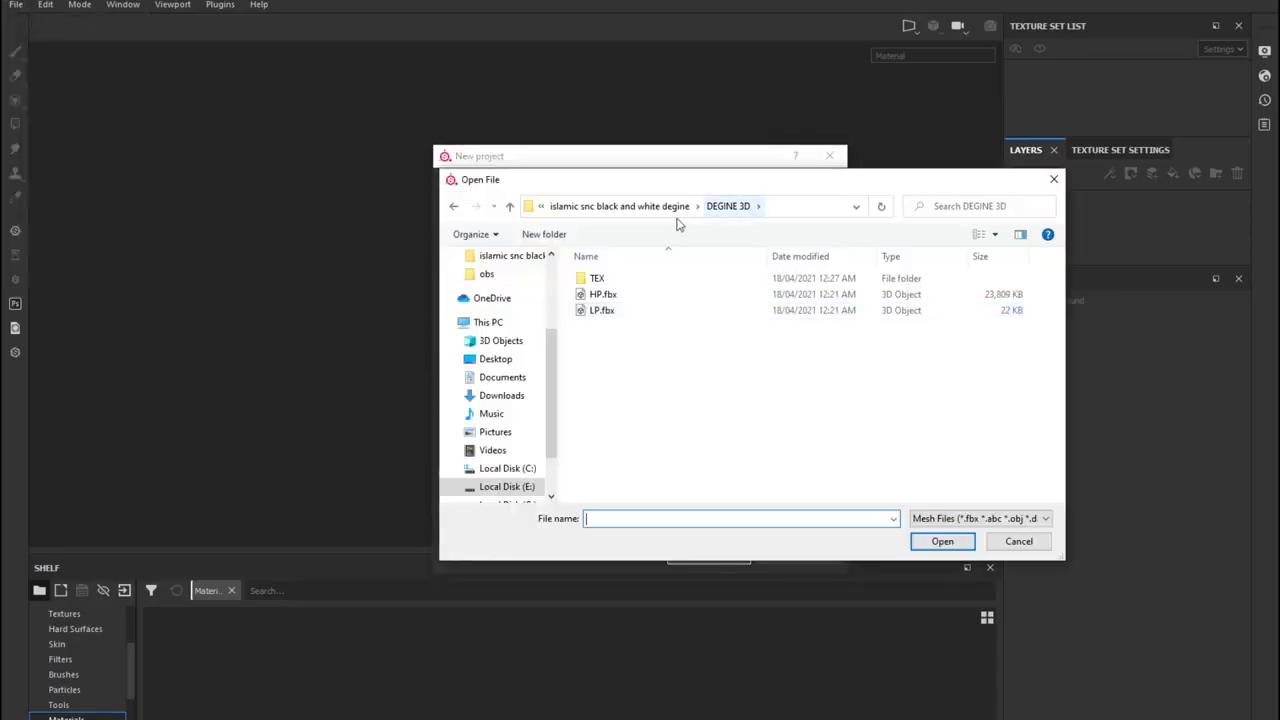
pyautogui.doubleClick(600, 294)
pyautogui.press('Return')
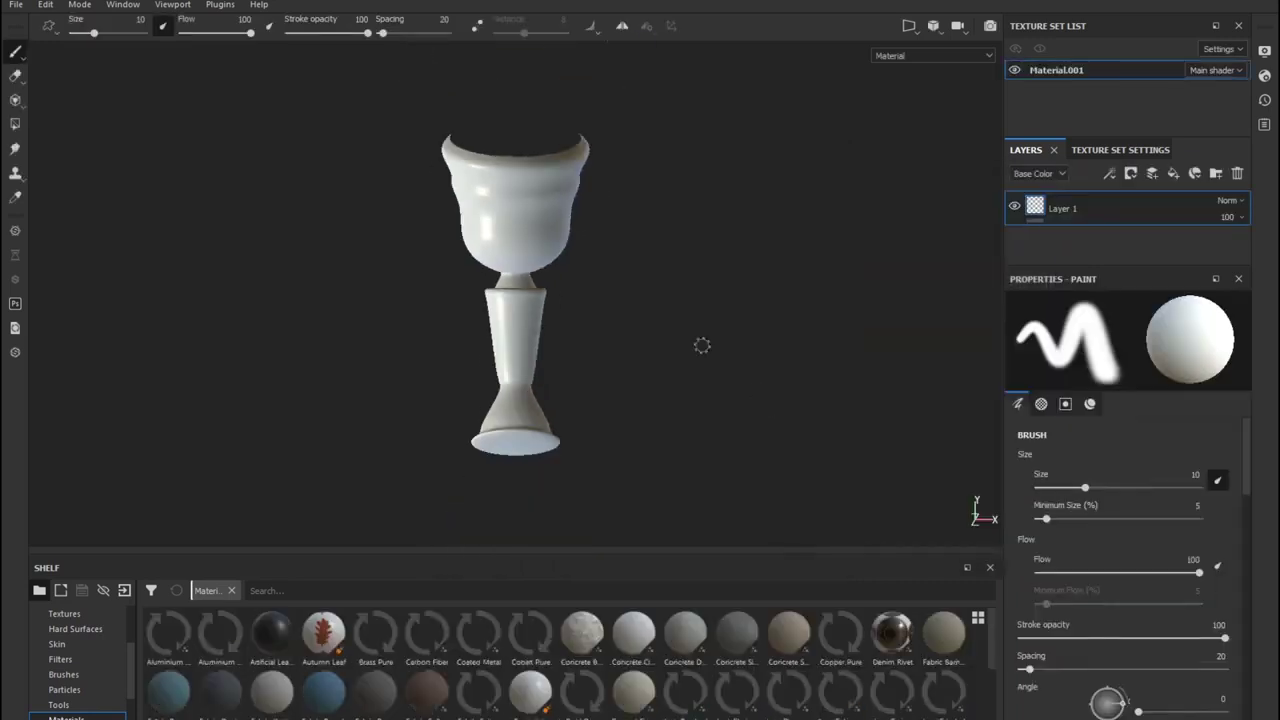
pyautogui.scroll(-2, 1208, 249)
pyautogui.moveTo(1200, 266); pyautogui.dragTo(1190, 471)
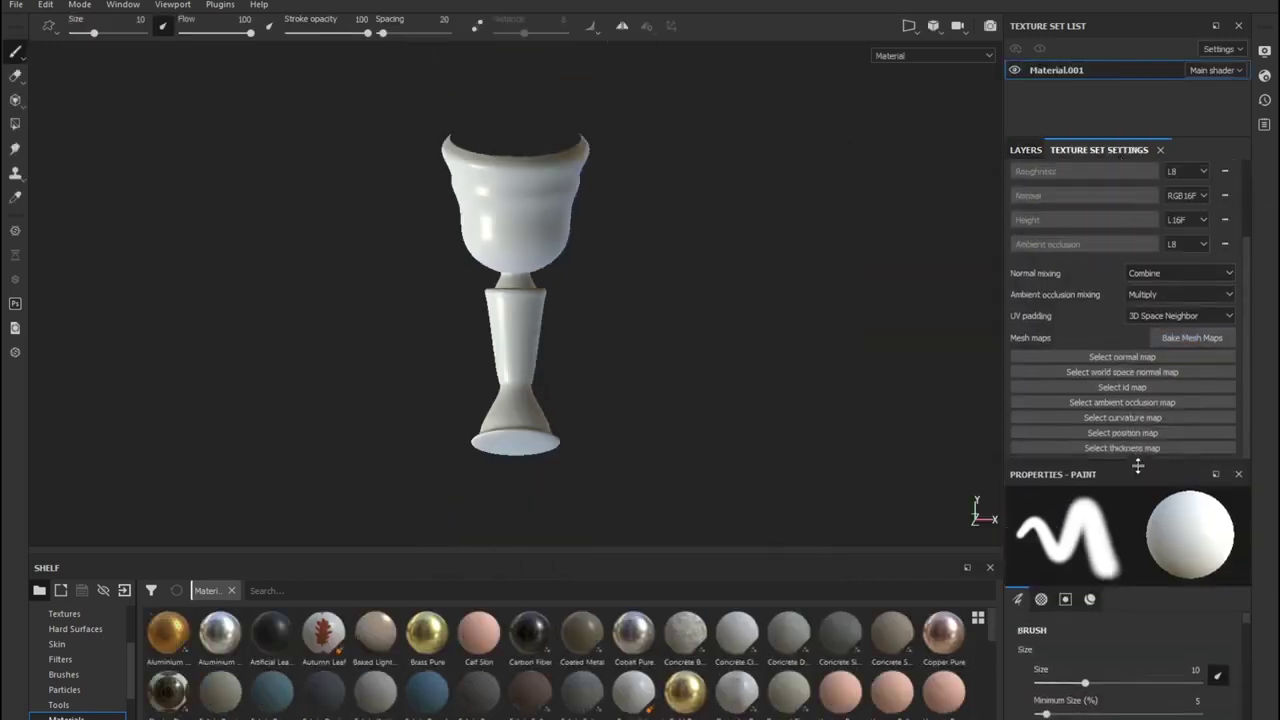
pyautogui.scroll(-1, 1184, 396)
pyautogui.click(1190, 394)
pyautogui.click(588, 260)
pyautogui.doubleClick(573, 232)
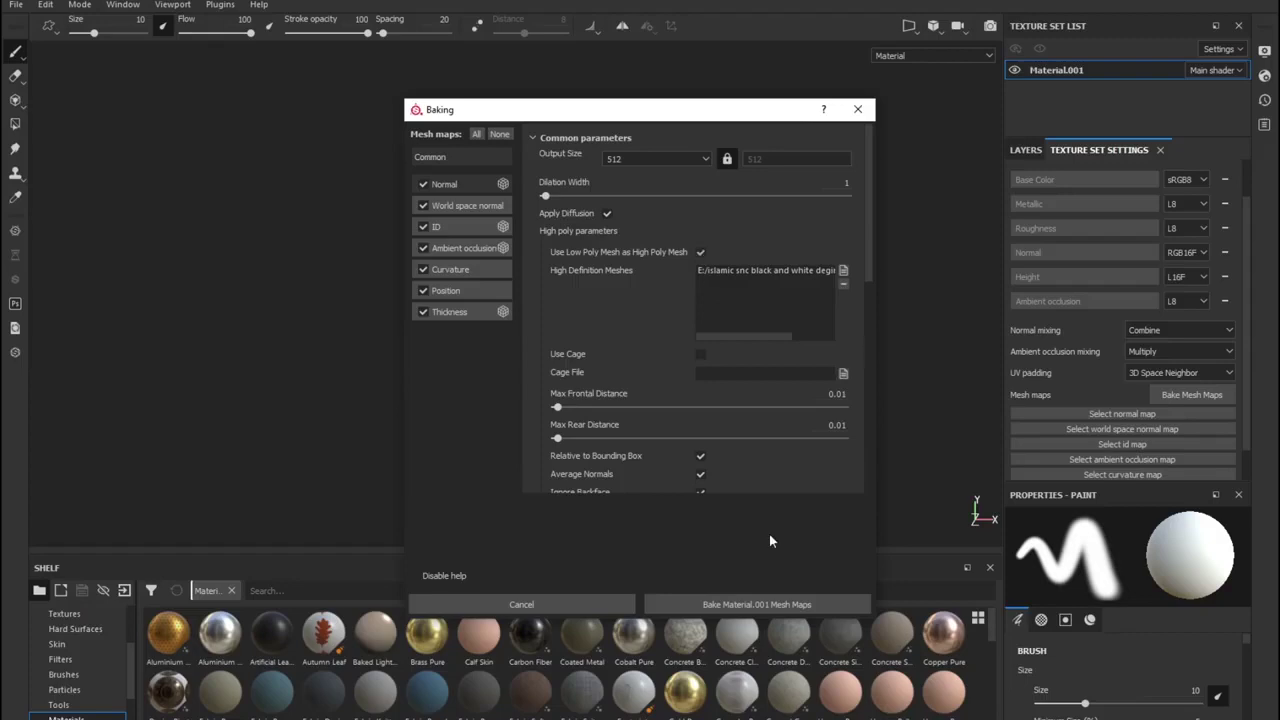
pyautogui.click(760, 604)
pyautogui.click(742, 443)
# Step: Start a fresh new project without saving the current one
pyautogui.moveTo(673, 344)
pyautogui.keyDown('alt'); pyautogui.mouseDown()
pyautogui.moveTo(786, 257)
pyautogui.moveTo(789, 194)
pyautogui.mouseUp(); pyautogui.keyUp('alt')
pyautogui.press('F1')
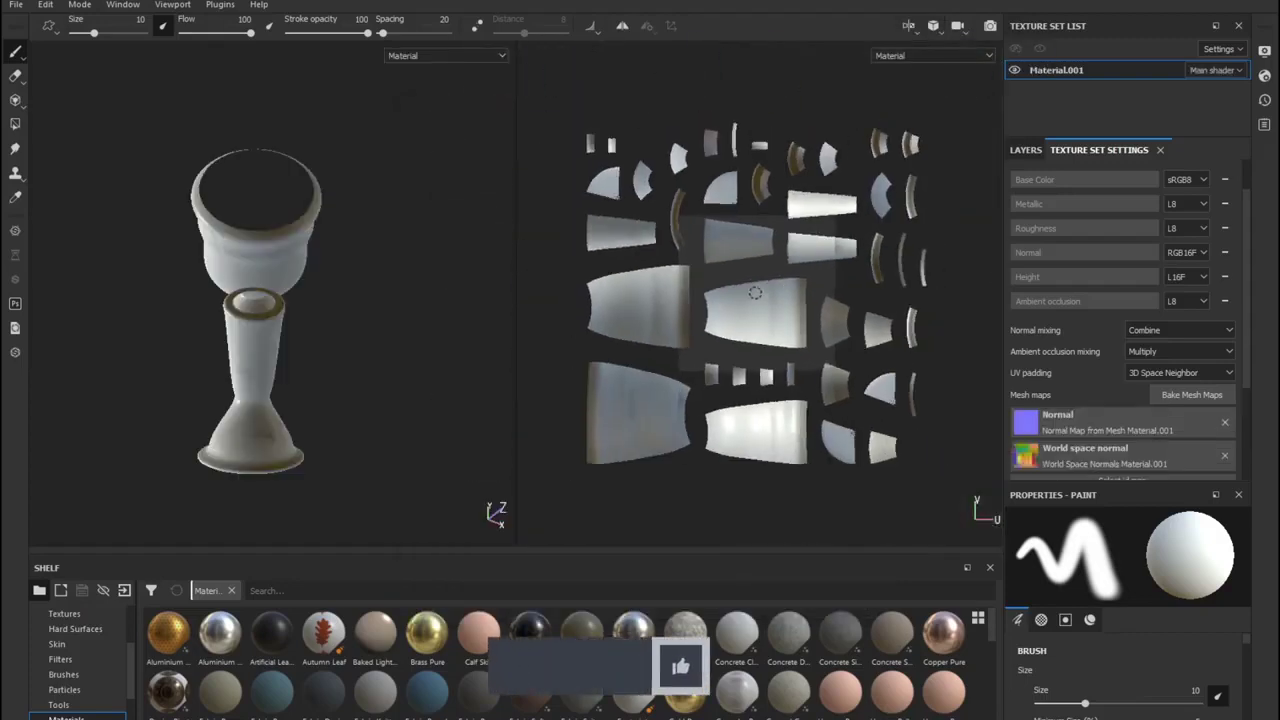
pyautogui.hotkey('ctrl', 'n')
pyautogui.click(706, 403)
pyautogui.click(591, 389)
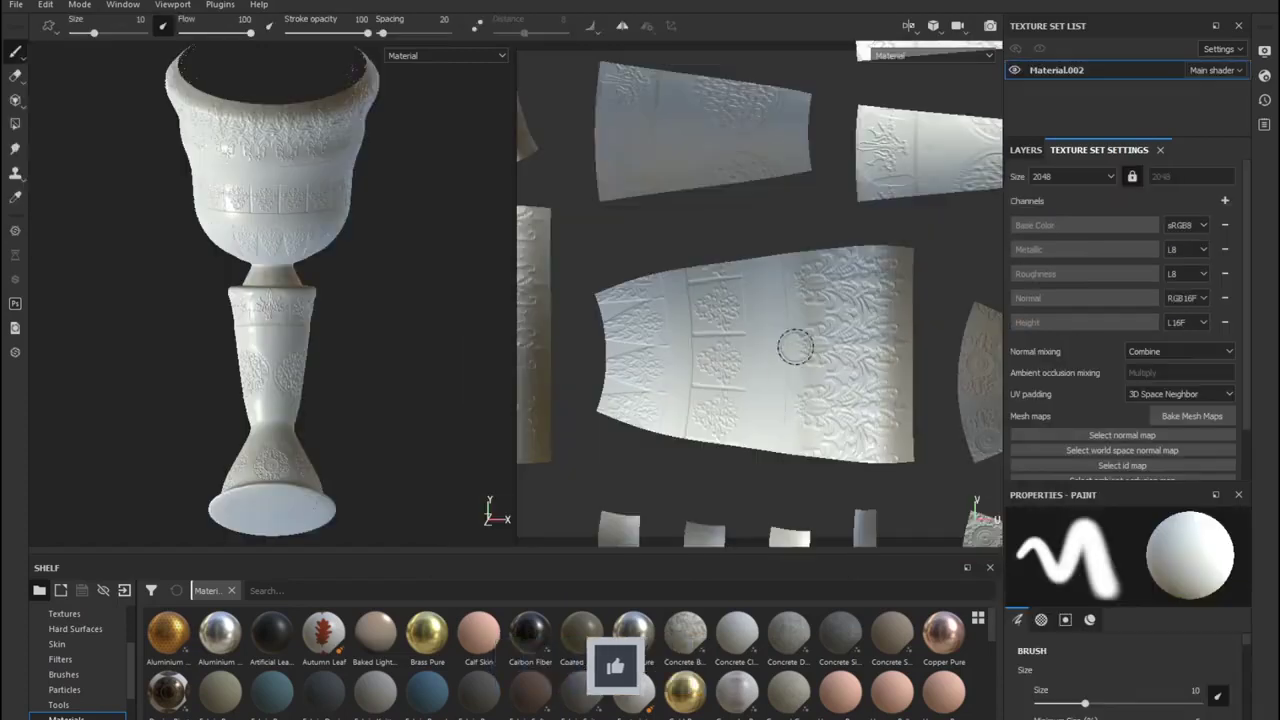
# Step: Switch to the 3D-only view and bake the mesh maps at 2048
pyautogui.click(908, 25)
pyautogui.click(935, 58)
pyautogui.moveTo(760, 277)
pyautogui.keyDown('alt'); pyautogui.mouseDown()
pyautogui.moveTo(811, 329)
pyautogui.moveTo(714, 246)
pyautogui.mouseUp(); pyautogui.keyUp('alt')
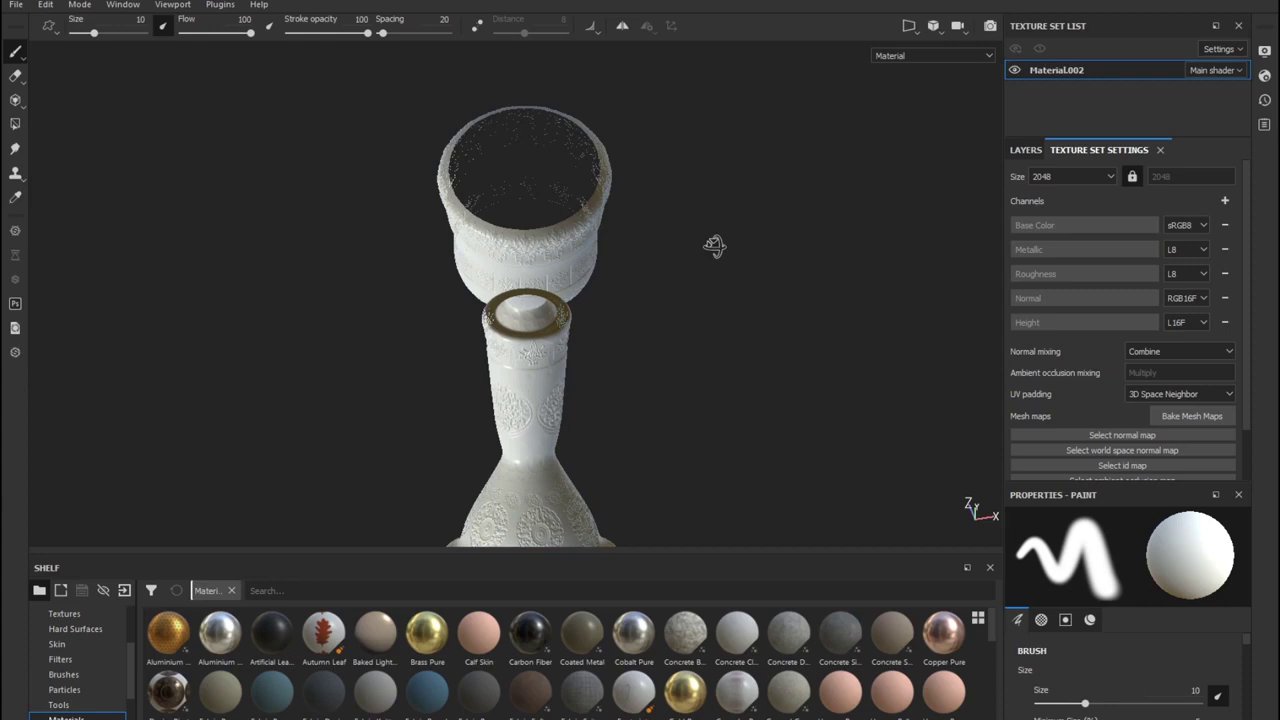
pyautogui.scroll(-2, 1154, 397)
pyautogui.click(1192, 358)
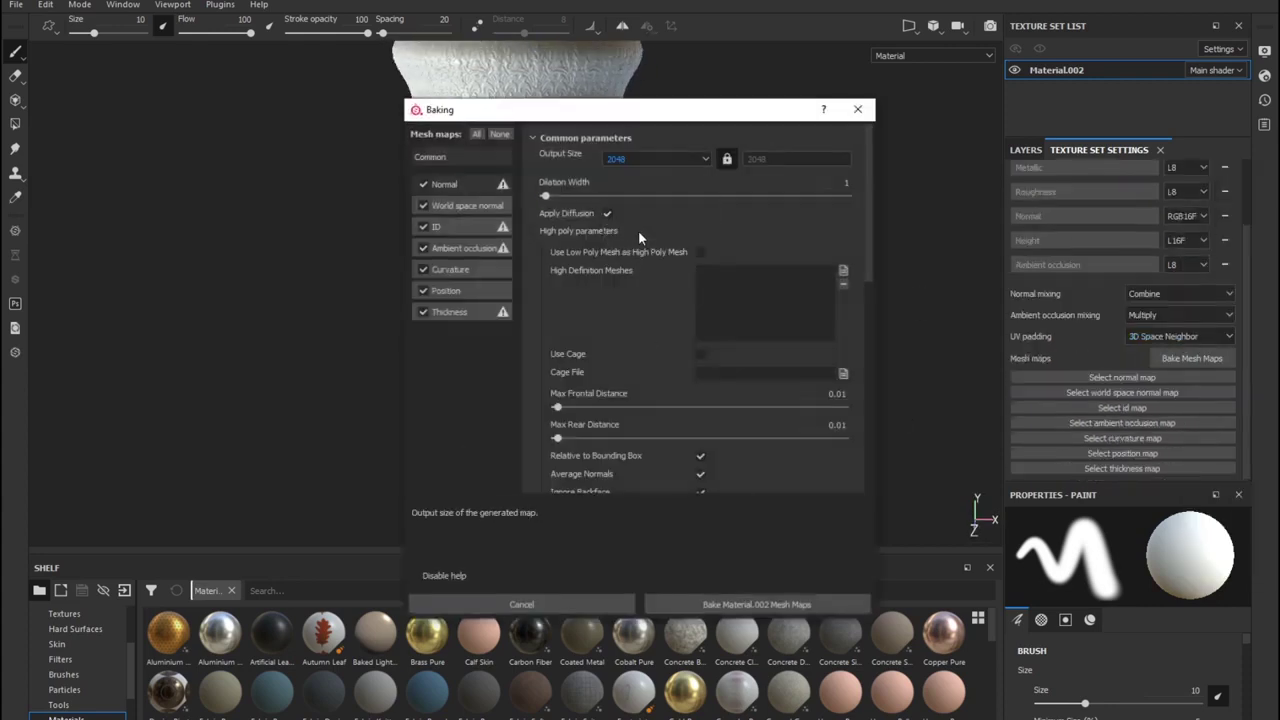
pyautogui.click(756, 604)
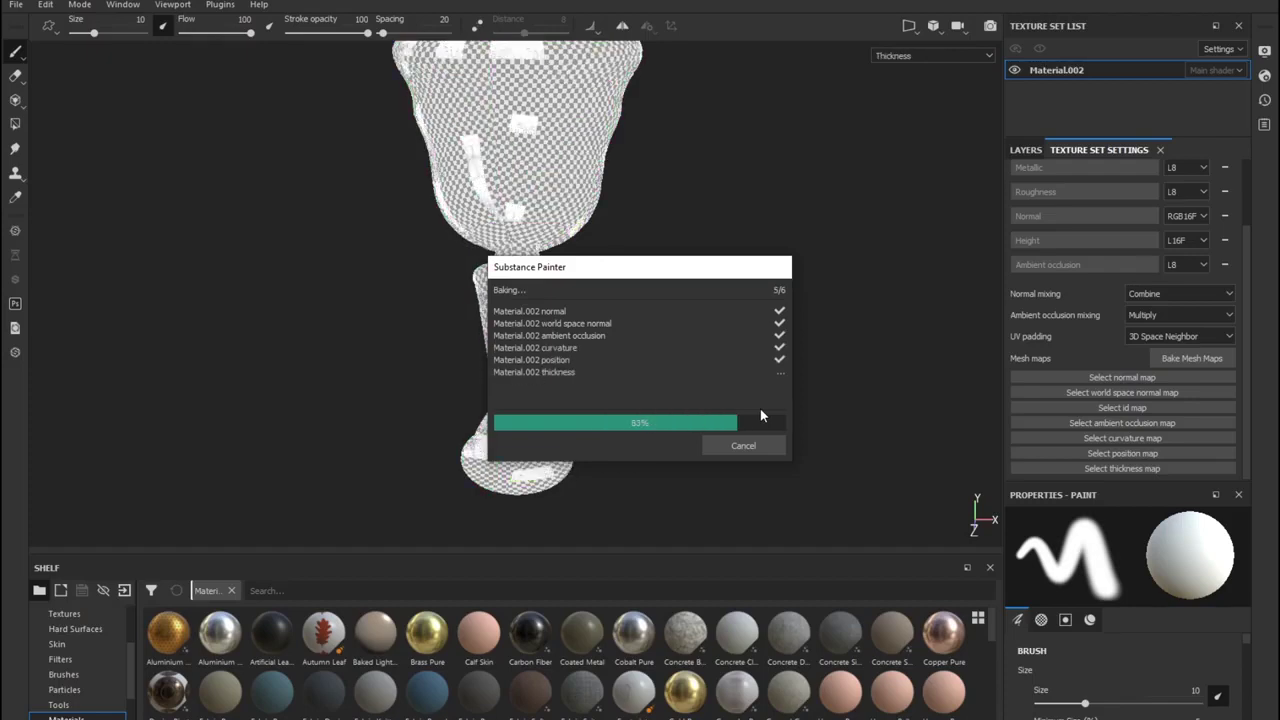
pyautogui.click(714, 445)
pyautogui.scroll(-2, 75, 683)
# Step: Apply the Bronze Armor smart material to the goblet and select its Surface Details layer
pyautogui.click(74, 678)
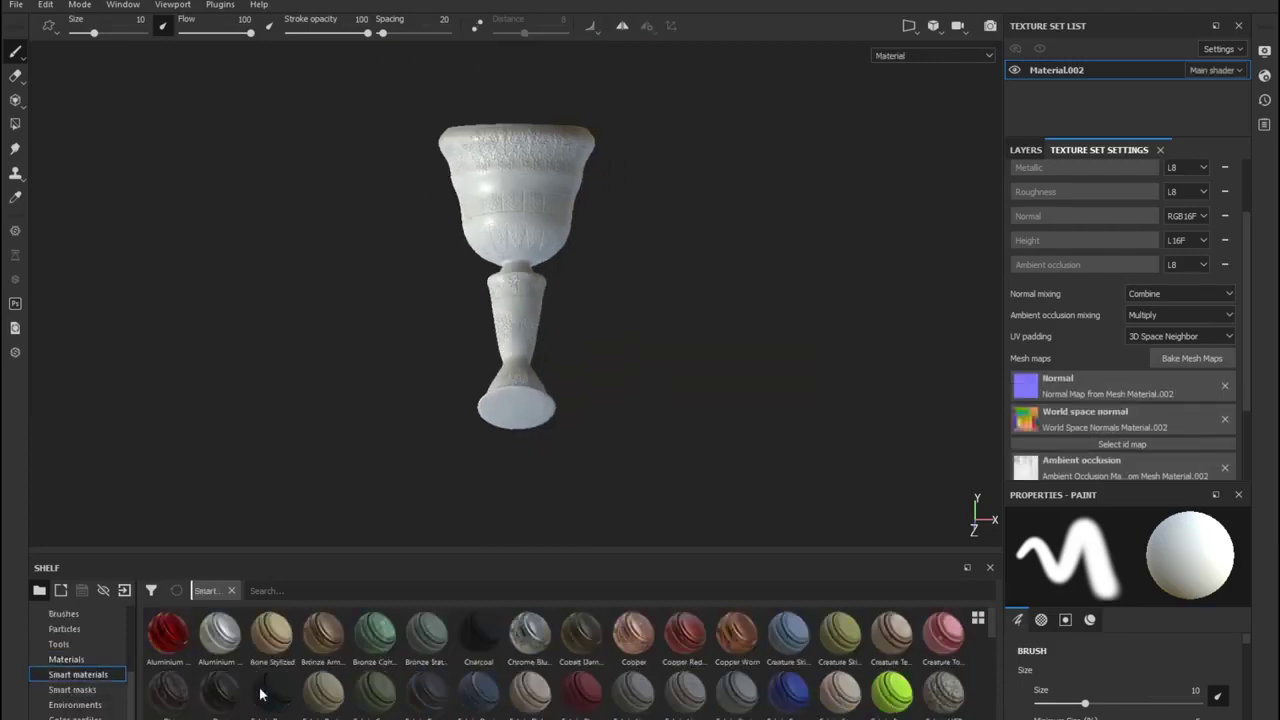
pyautogui.moveTo(322, 632); pyautogui.dragTo(698, 280)
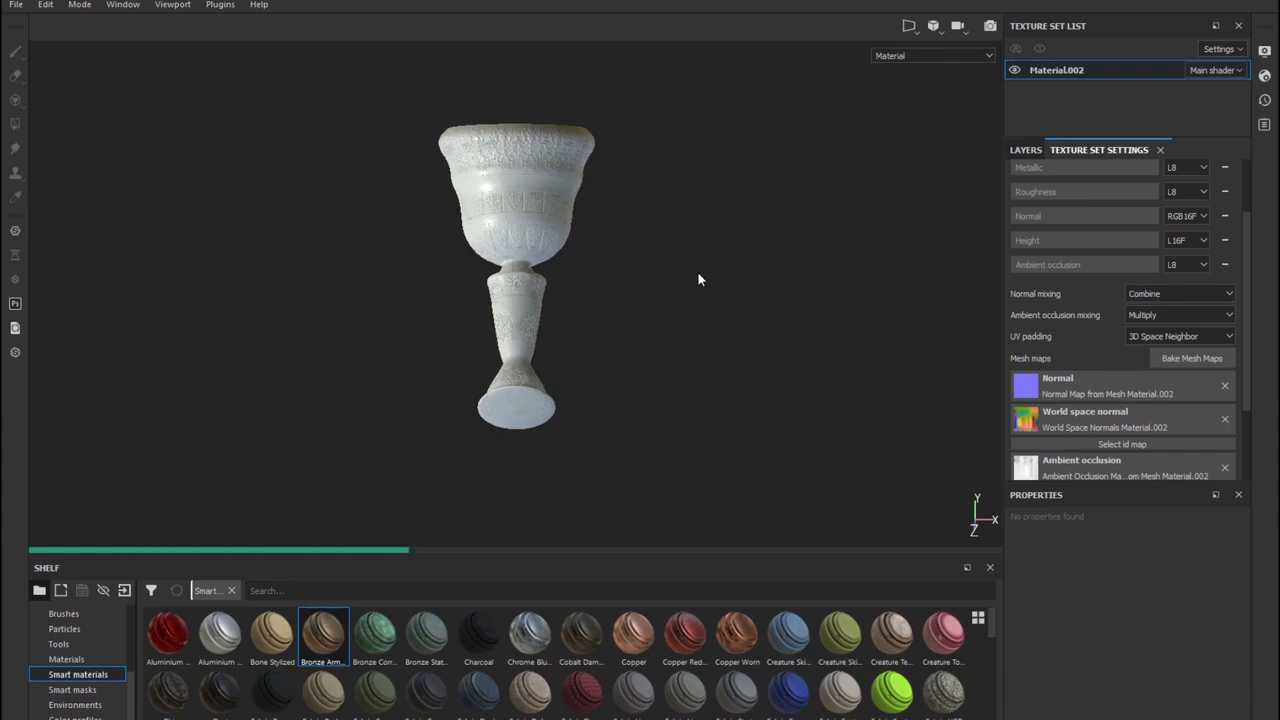
pyautogui.scroll(2, 1086, 315)
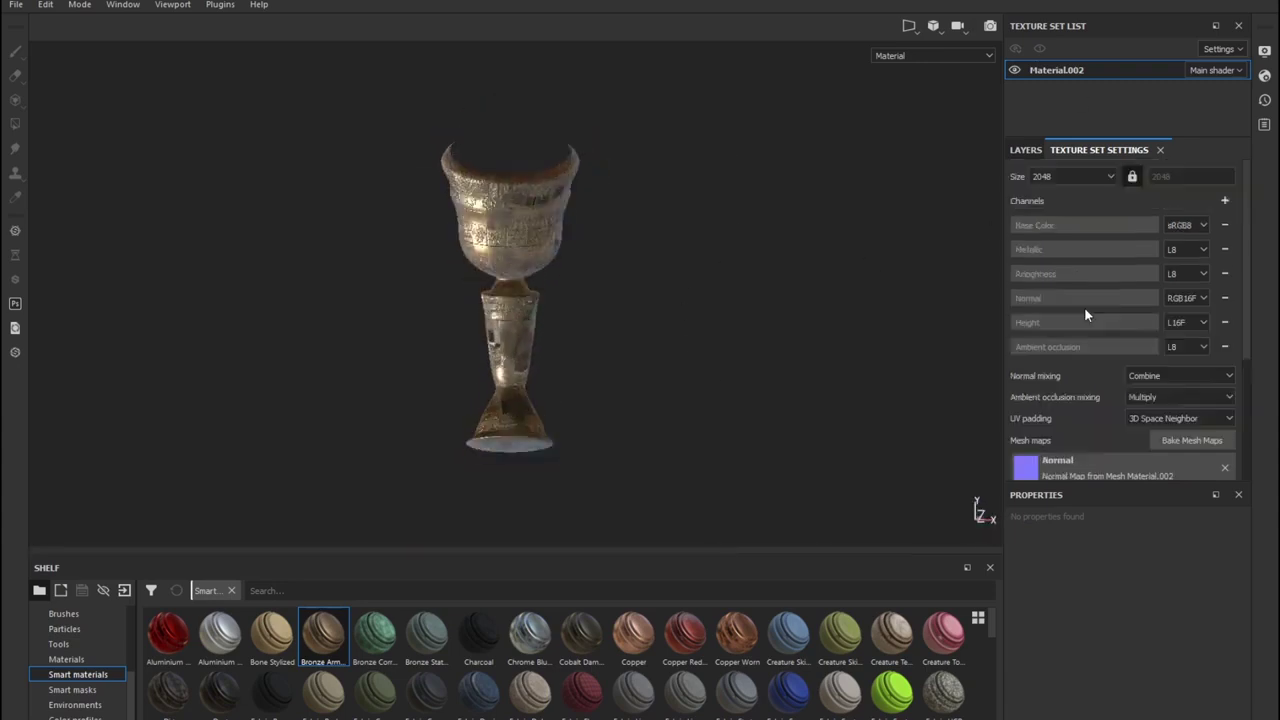
pyautogui.click(1025, 149)
pyautogui.click(1031, 206)
pyautogui.scroll(-1, 1129, 367)
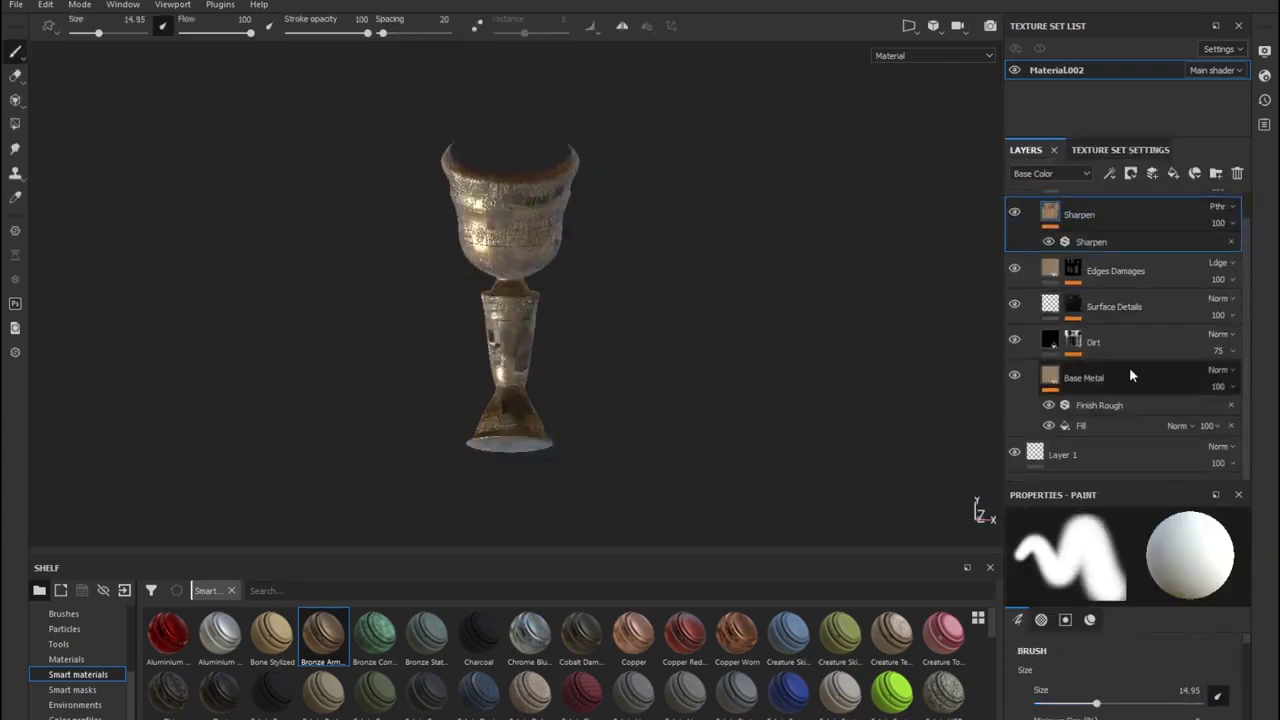
pyautogui.click(1114, 306)
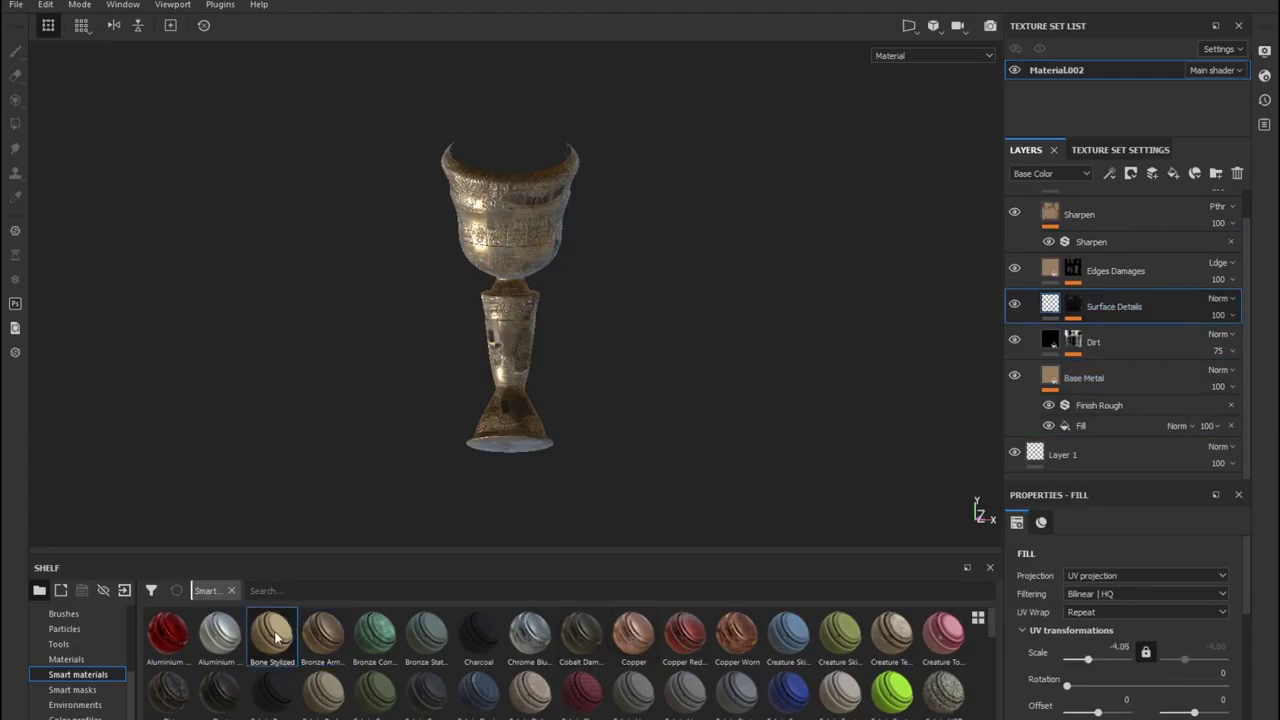
pyautogui.scroll(3, 75, 680)
# Step: Drop a dark grunge map onto the Surface Details layer
pyautogui.click(65, 659)
pyautogui.moveTo(479, 630); pyautogui.dragTo(1082, 340)
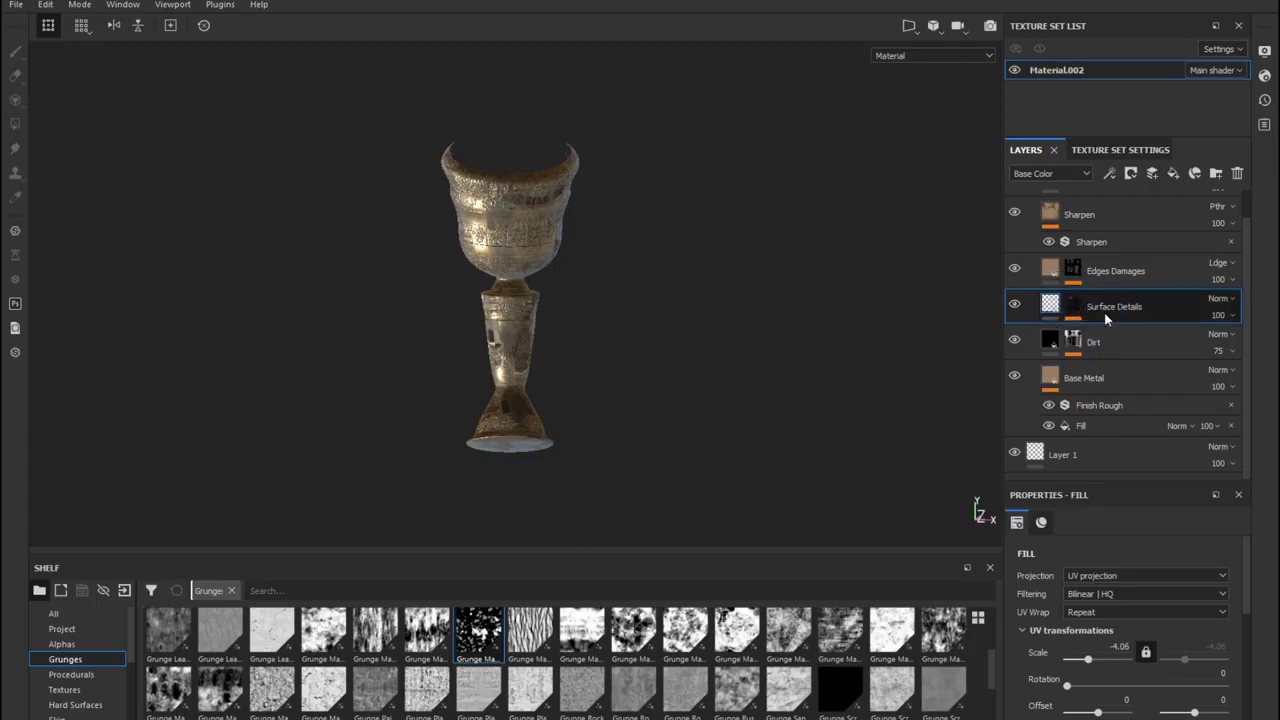
pyautogui.click(62, 644)
pyautogui.click(75, 705)
pyautogui.scroll(-3, 75, 680)
pyautogui.click(78, 674)
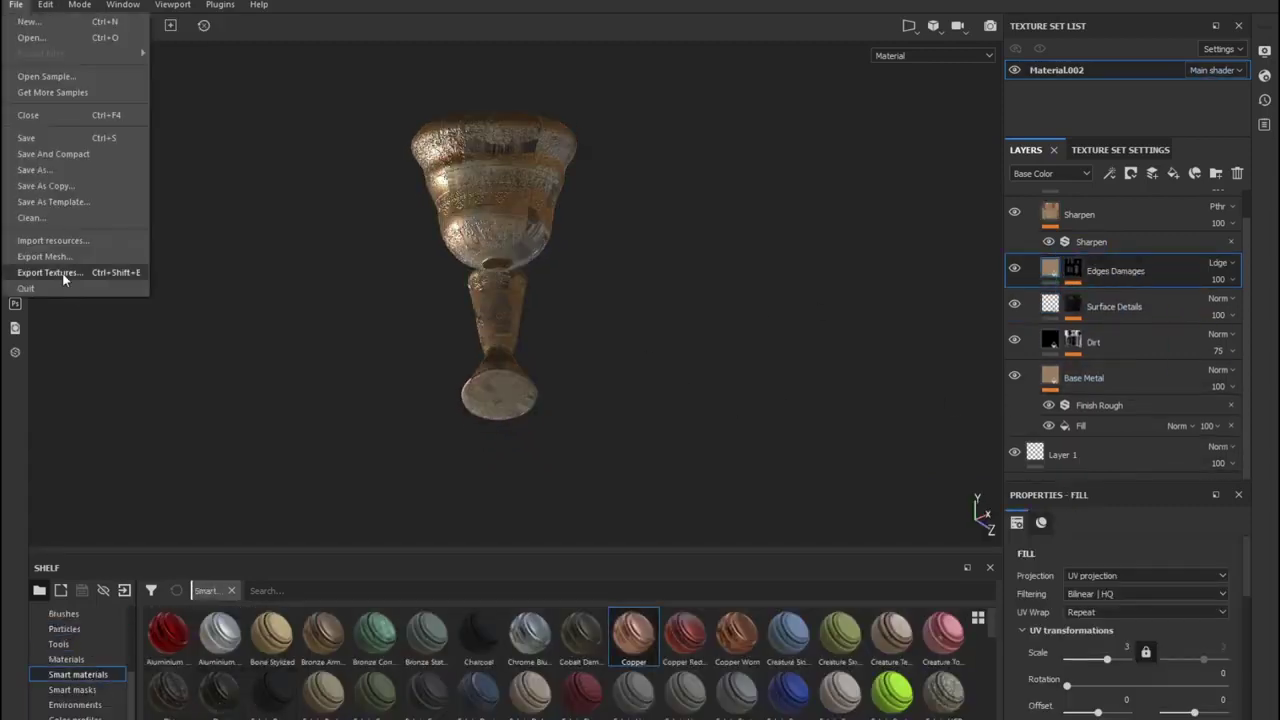
# Step: Export the goblet's textures into a new folder named 'text'
pyautogui.click(48, 272)
pyautogui.press('Return')
pyautogui.press('Return')
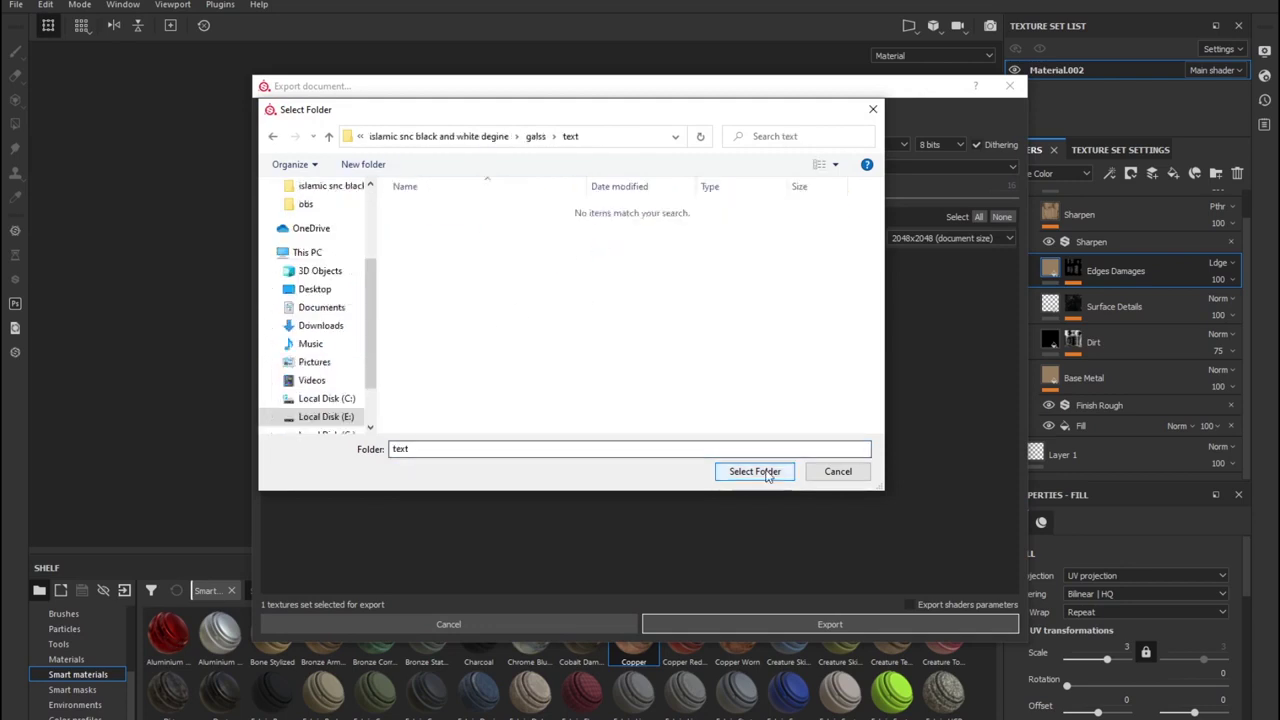
pyautogui.press('Return')
pyautogui.click(847, 626)
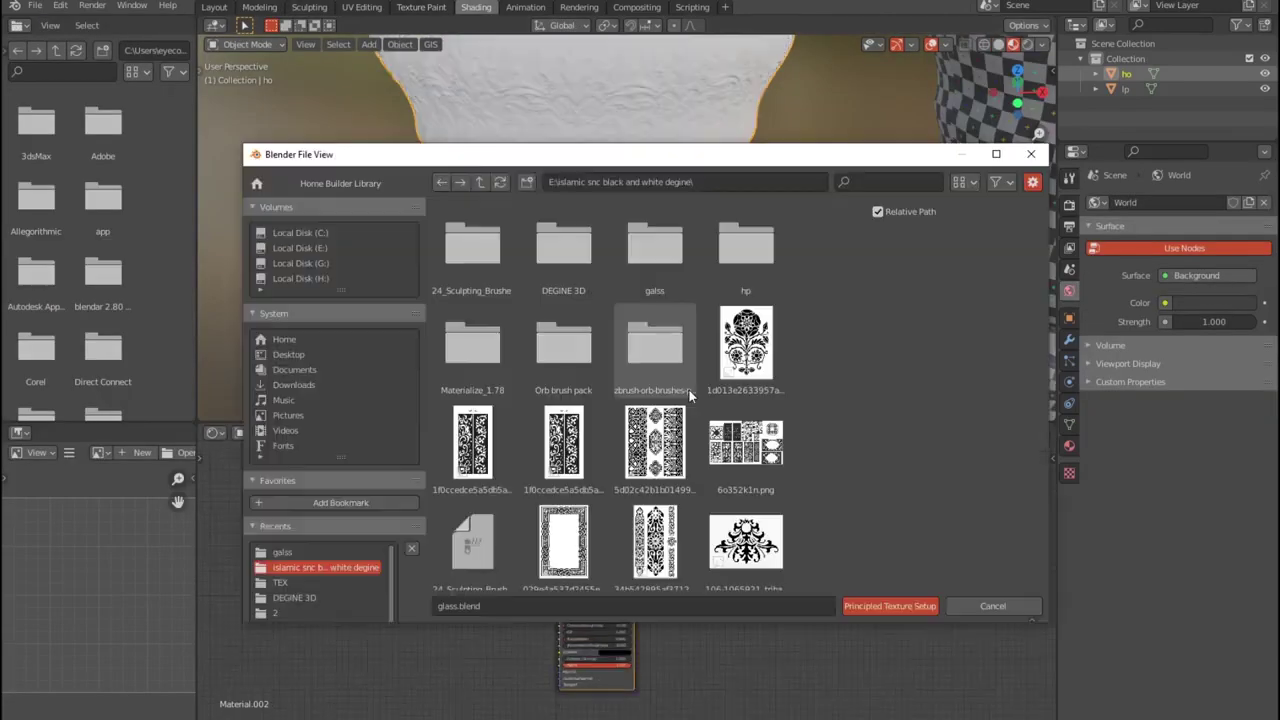
# Step: Select the four exported texture maps in galss\text and load them into the material
pyautogui.doubleClick(654, 245)
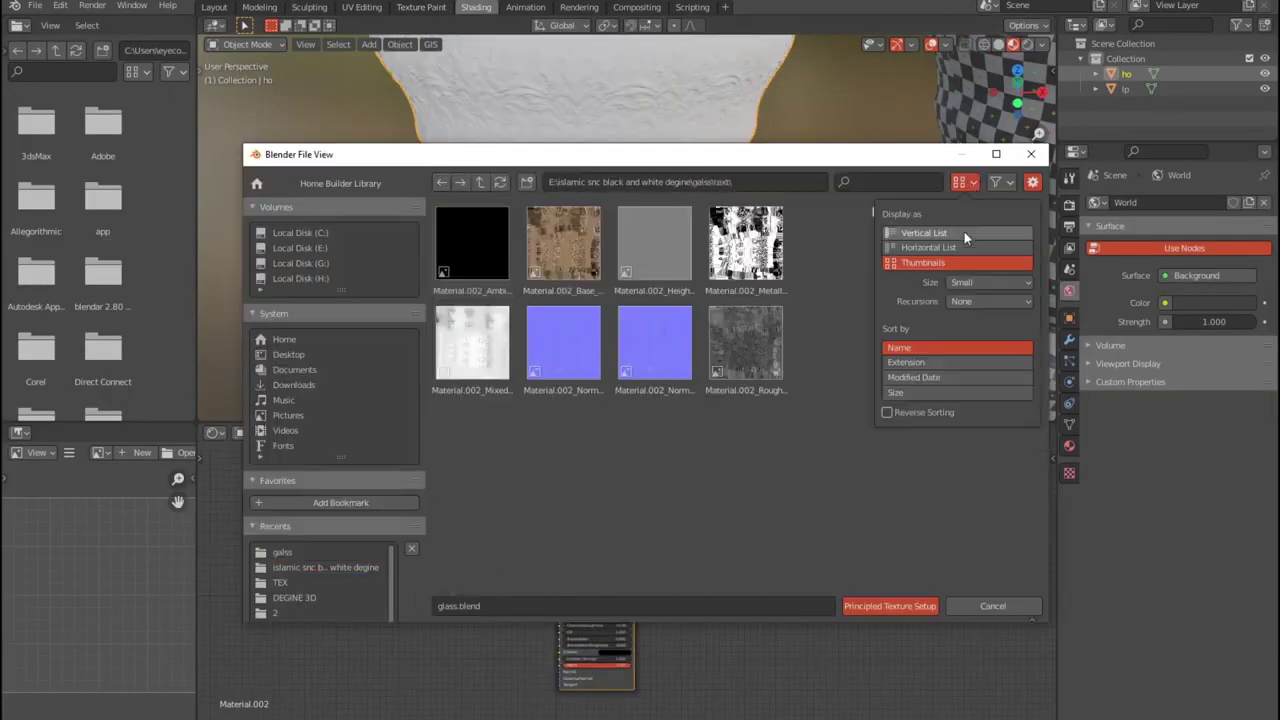
pyautogui.click(963, 181)
pyautogui.click(504, 331)
pyautogui.keyDown('ctrl'); pyautogui.click(514, 315); pyautogui.keyUp('ctrl')
pyautogui.keyDown('ctrl'); pyautogui.click(499, 270); pyautogui.keyUp('ctrl')
pyautogui.keyDown('ctrl'); pyautogui.click(496, 255); pyautogui.keyUp('ctrl')
pyautogui.press('Return')
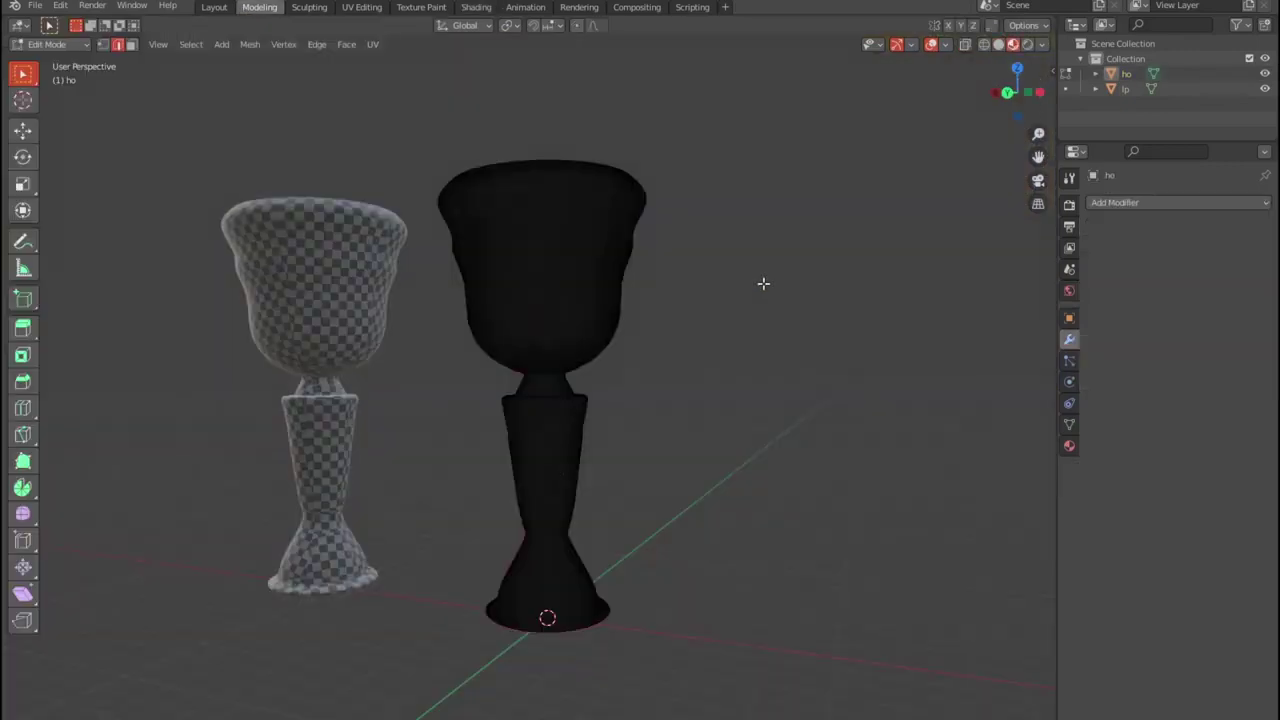
# Step: Set solid shading to show texture colours, briefly trying random object colours
pyautogui.click(1042, 44)
pyautogui.click(1090, 234)
pyautogui.click(1030, 234)
pyautogui.click(1090, 234)
pyautogui.moveTo(677, 317); pyautogui.dragTo(970, 256, button='middle')
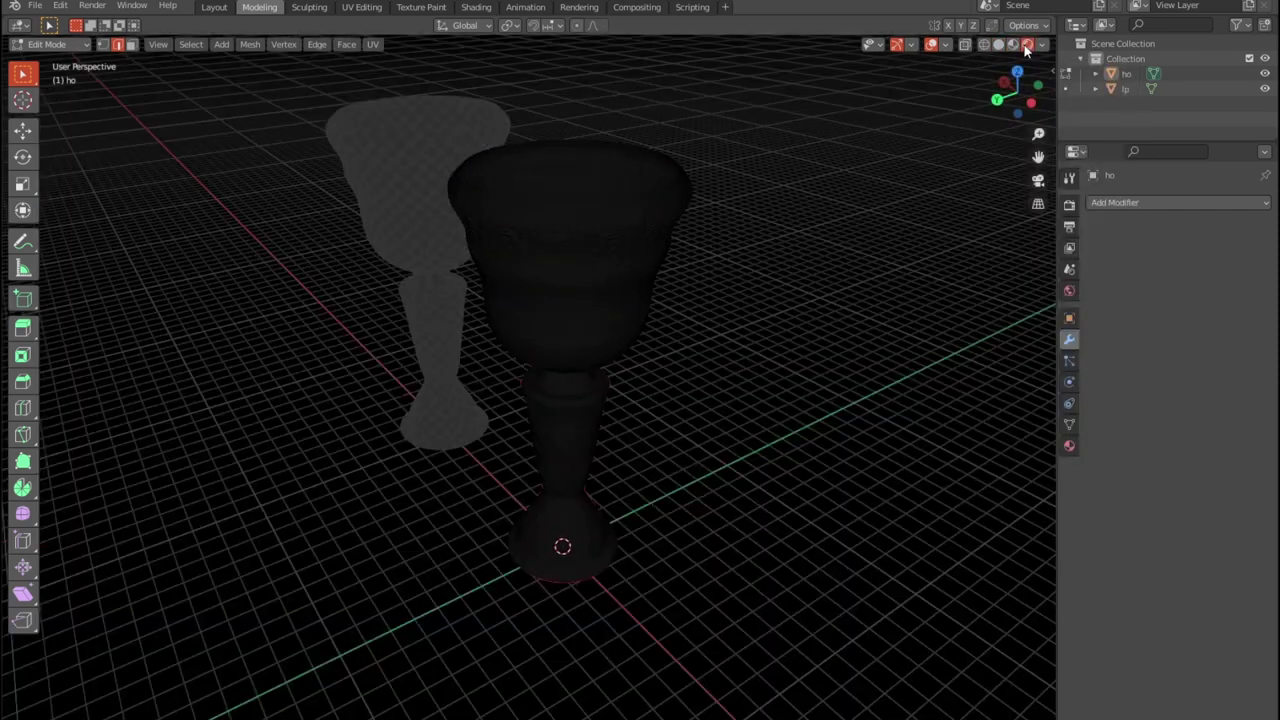
# Step: Enable cavity shading and try studio and matcap lighting while keeping texture colours
pyautogui.click(1042, 44)
pyautogui.click(956, 353)
pyautogui.click(956, 353)
pyautogui.click(955, 385)
pyautogui.click(1030, 234)
pyautogui.click(1090, 234)
pyautogui.click(975, 118)
pyautogui.click(1027, 118)
pyautogui.click(1028, 155)
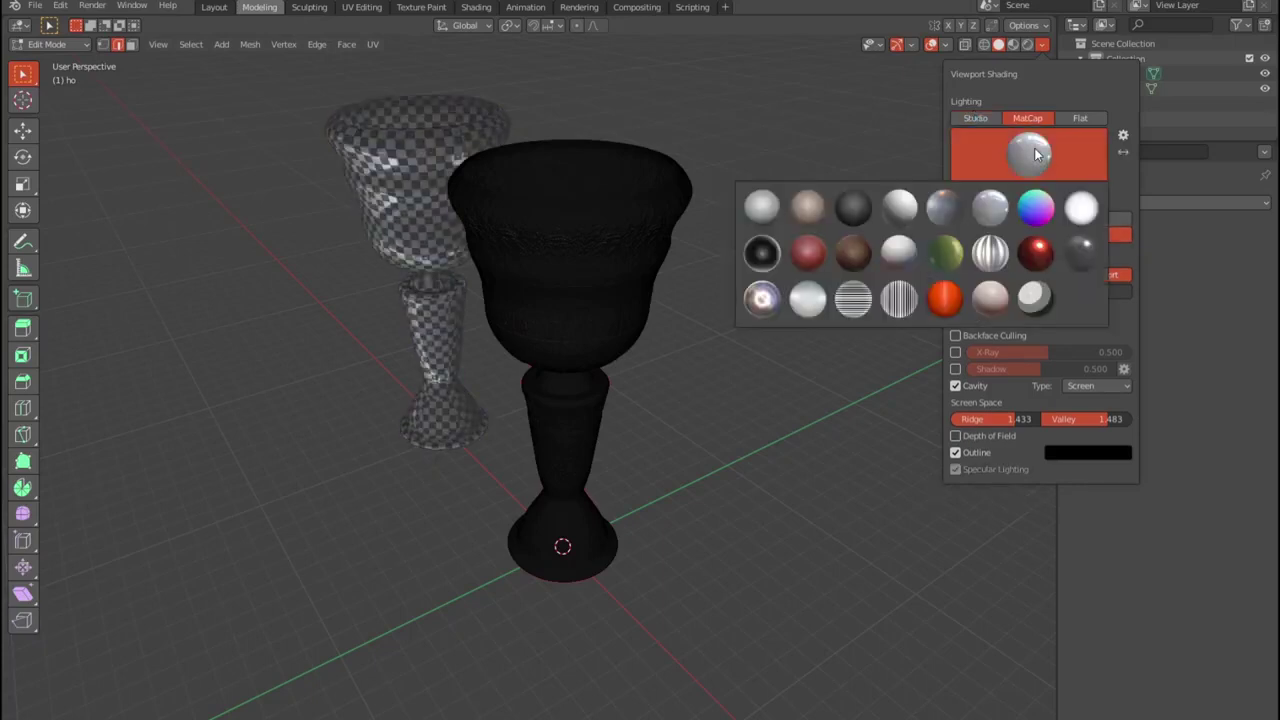
pyautogui.press('Tab')
pyautogui.press('Tab')
# Step: In Layout, apply the normal-direction matcap with cavity, then return to the Shading workspace
pyautogui.click(214, 7)
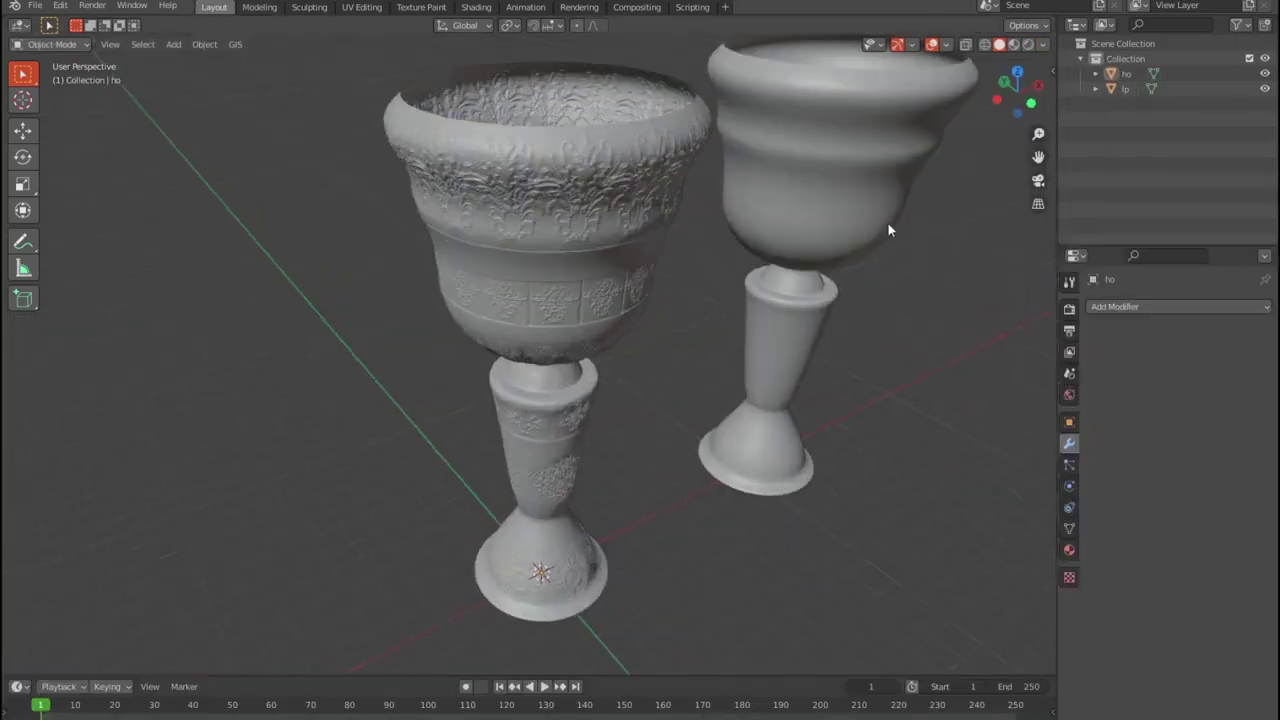
pyautogui.click(1042, 44)
pyautogui.click(1027, 118)
pyautogui.click(1028, 155)
pyautogui.click(1092, 275)
pyautogui.click(1092, 275)
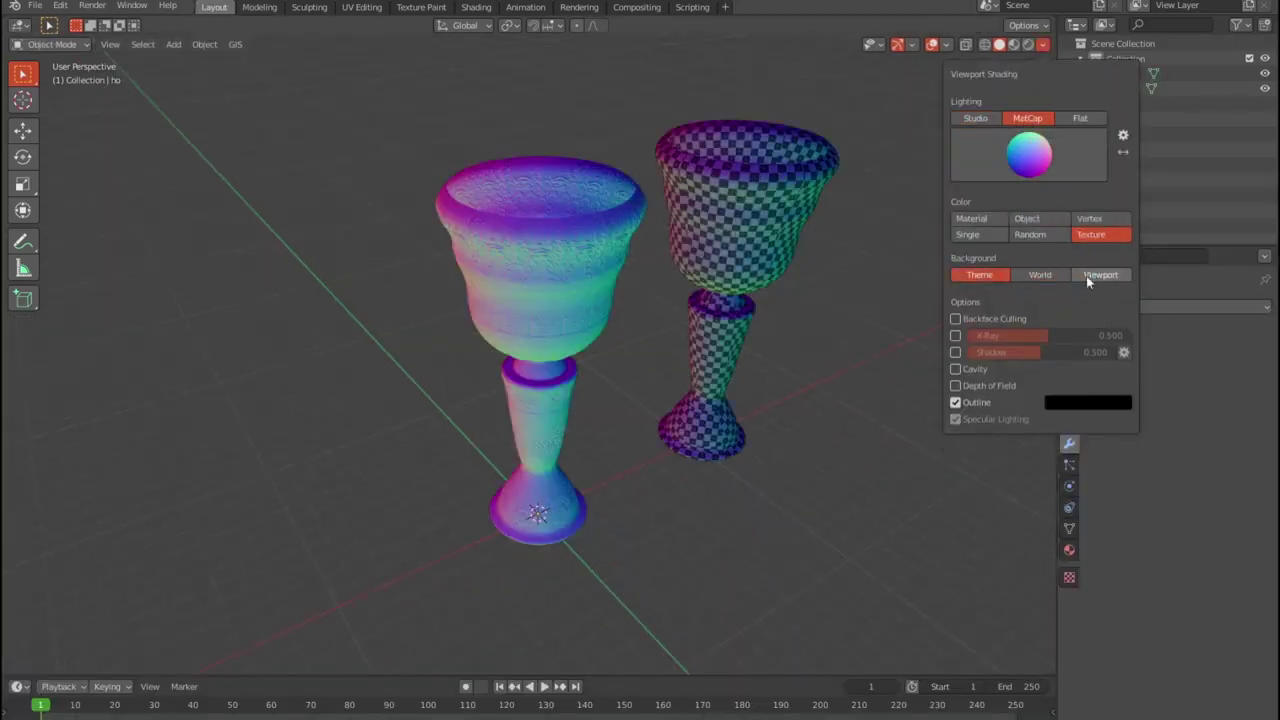
pyautogui.click(955, 385)
pyautogui.click(476, 7)
pyautogui.click(1042, 44)
# Step: Set the Color Management Look in render properties to Very High Contrast
pyautogui.click(1069, 176)
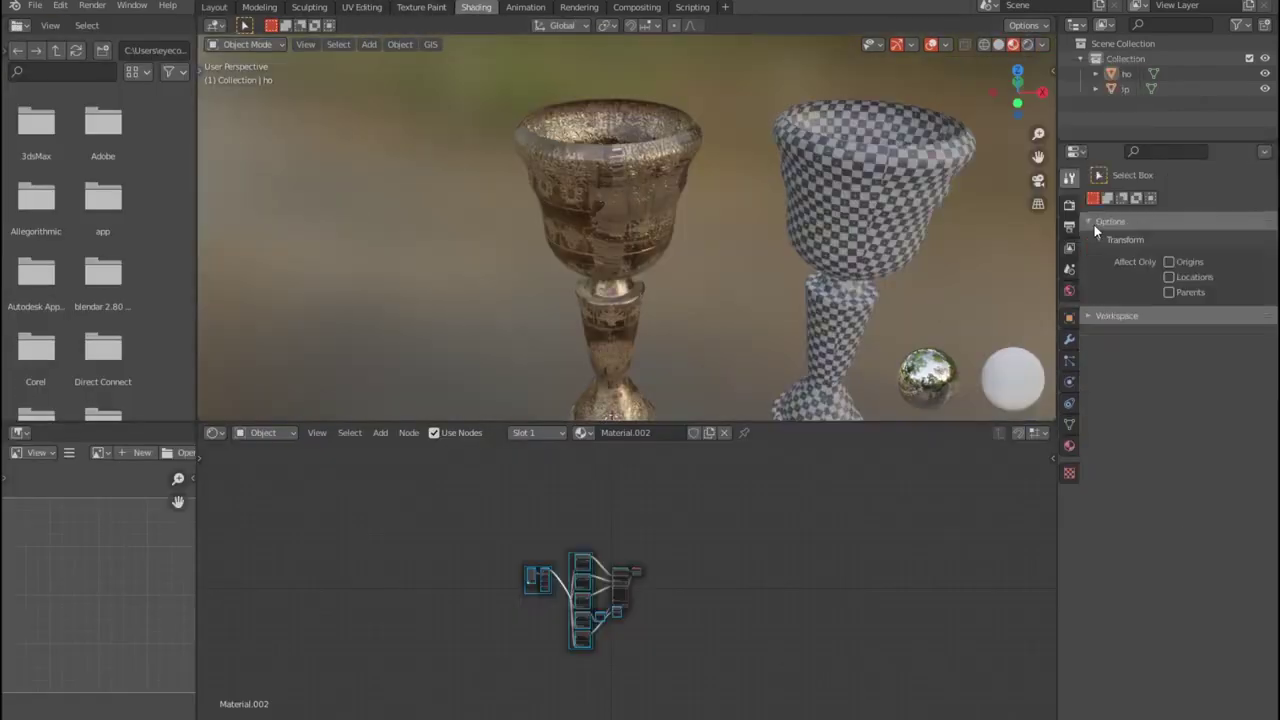
pyautogui.click(1069, 204)
pyautogui.click(1100, 579)
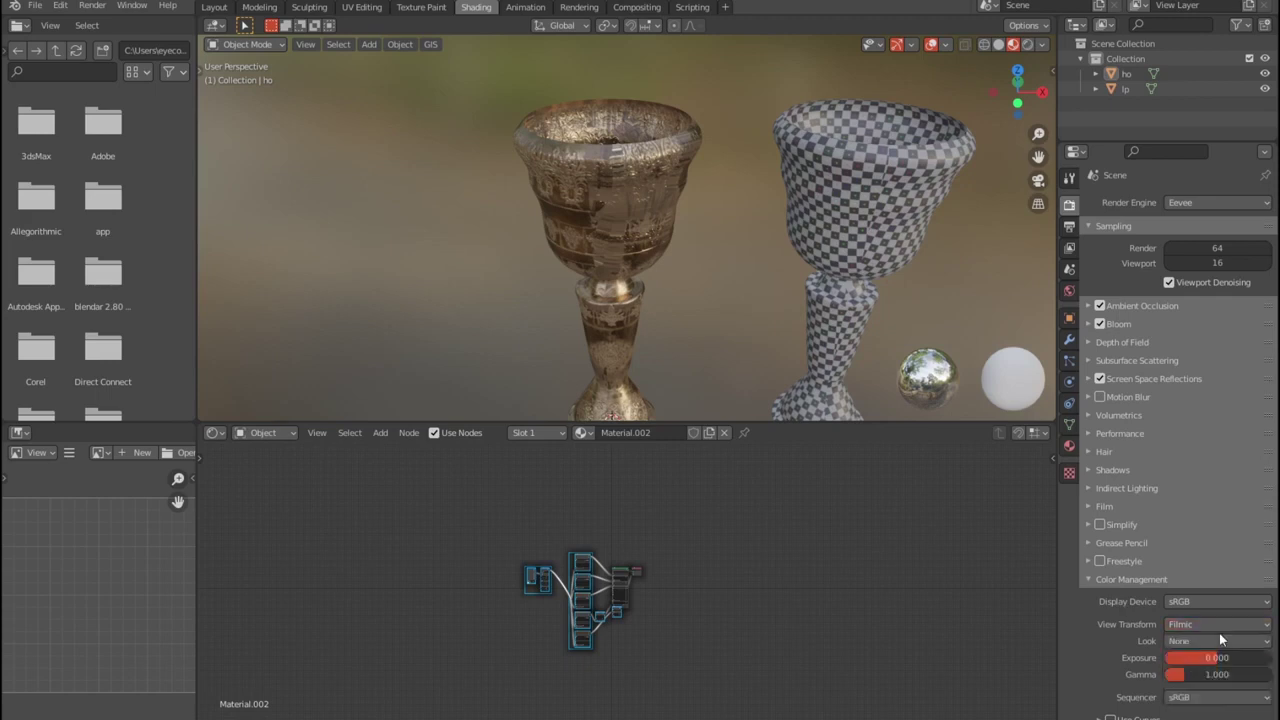
pyautogui.click(1219, 628)
pyautogui.click(1228, 592)
pyautogui.click(1208, 697)
# Step: Enlarge the 3D view and hide the checkered lp goblet, leaving the bronze goblet alone
pyautogui.moveTo(626, 424); pyautogui.dragTo(626, 603)
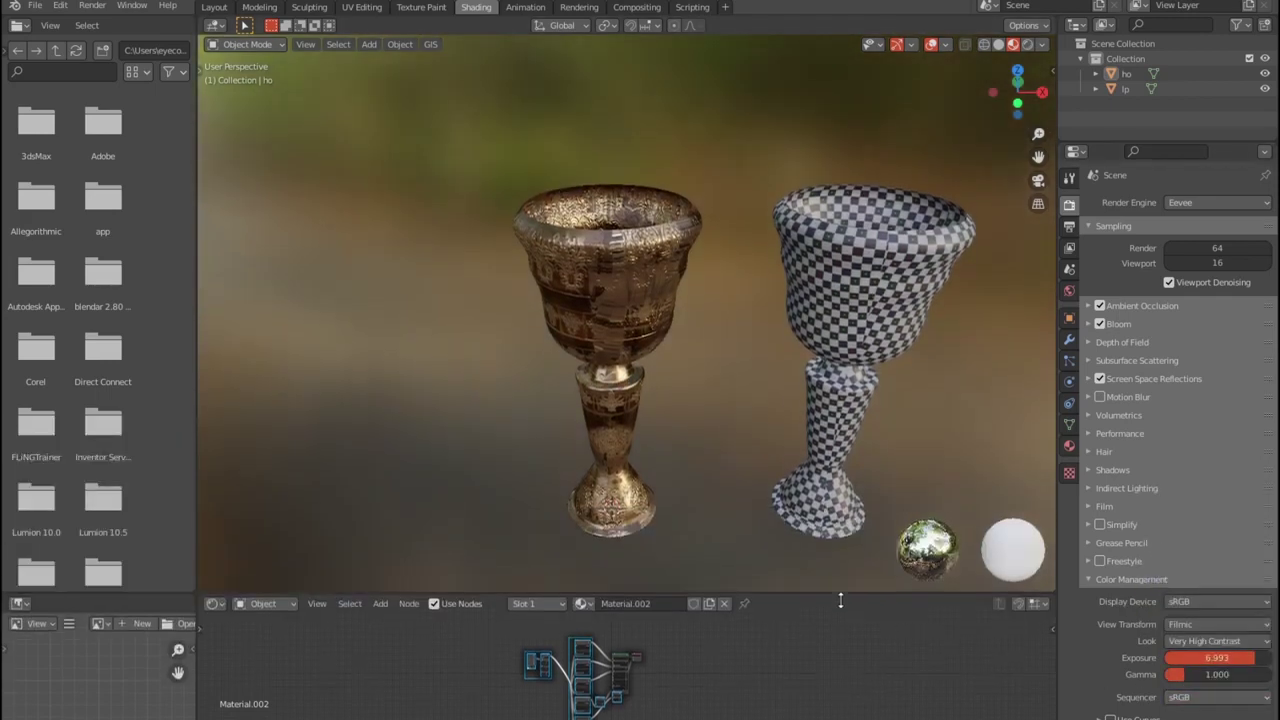
pyautogui.scroll(3, 763, 331)
pyautogui.moveTo(763, 331)
pyautogui.mouseDown(button='middle')
pyautogui.moveTo(688, 316)
pyautogui.moveTo(761, 341)
pyautogui.mouseUp(button='middle')
pyautogui.scroll(5, 761, 341)
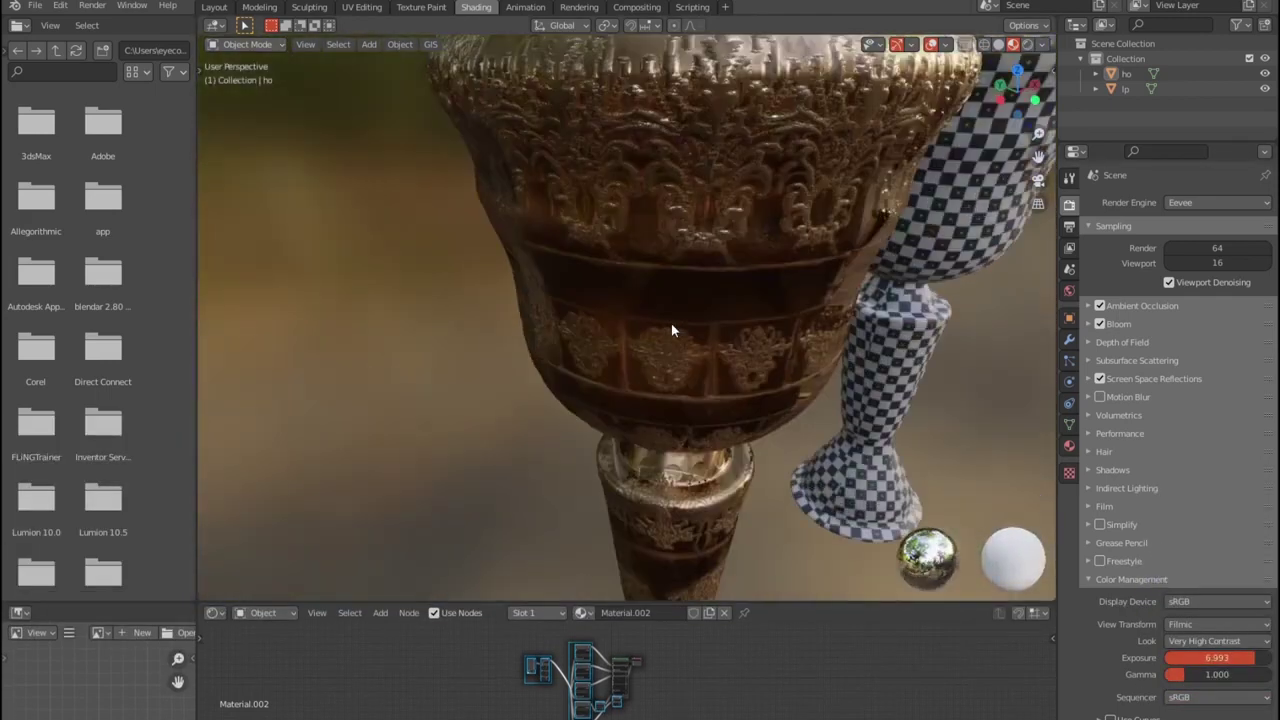
pyautogui.scroll(-5, 671, 323)
pyautogui.scroll(3, 556, 296)
pyautogui.moveTo(556, 296); pyautogui.dragTo(636, 320, button='middle')
pyautogui.scroll(3, 636, 320)
pyautogui.scroll(-5, 853, 425)
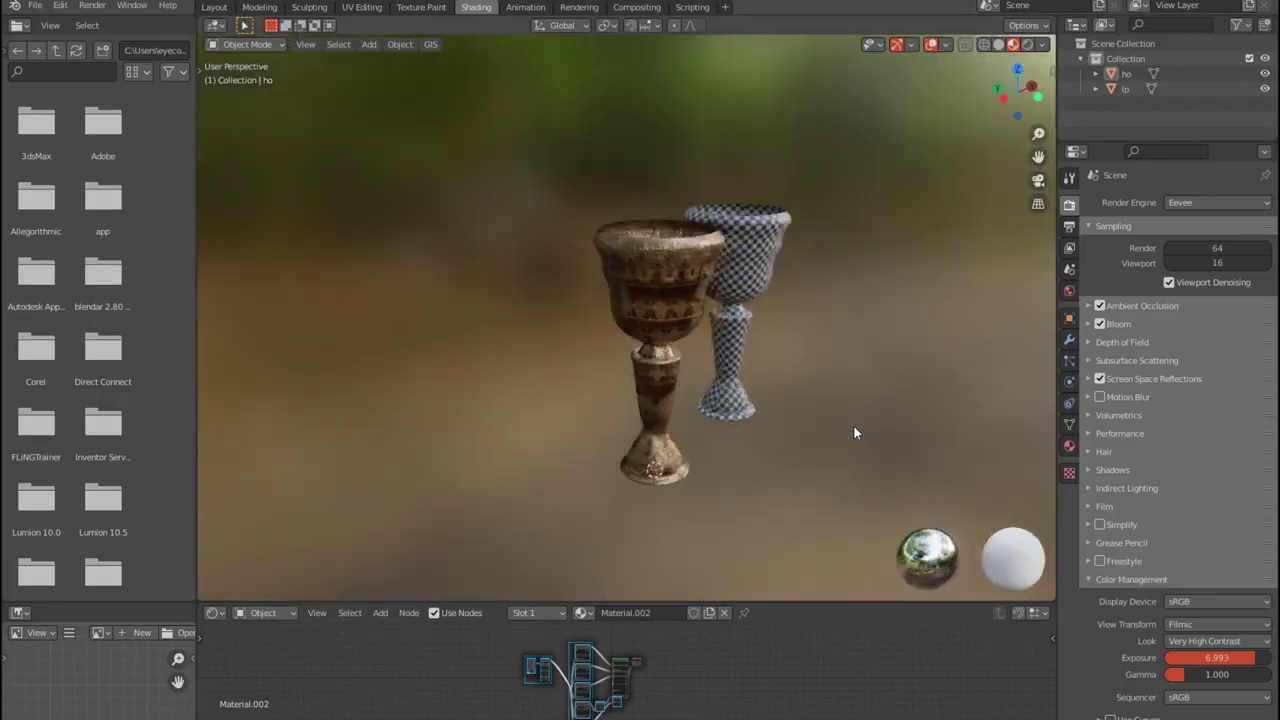
pyautogui.scroll(5, 853, 425)
pyautogui.press('h')
# Step: Switch the viewport shading HDRI to the sunny field environment
pyautogui.moveTo(809, 363)
pyautogui.mouseDown(button='middle')
pyautogui.moveTo(797, 320)
pyautogui.moveTo(603, 366)
pyautogui.mouseUp(button='middle')
pyautogui.scroll(3, 796, 320)
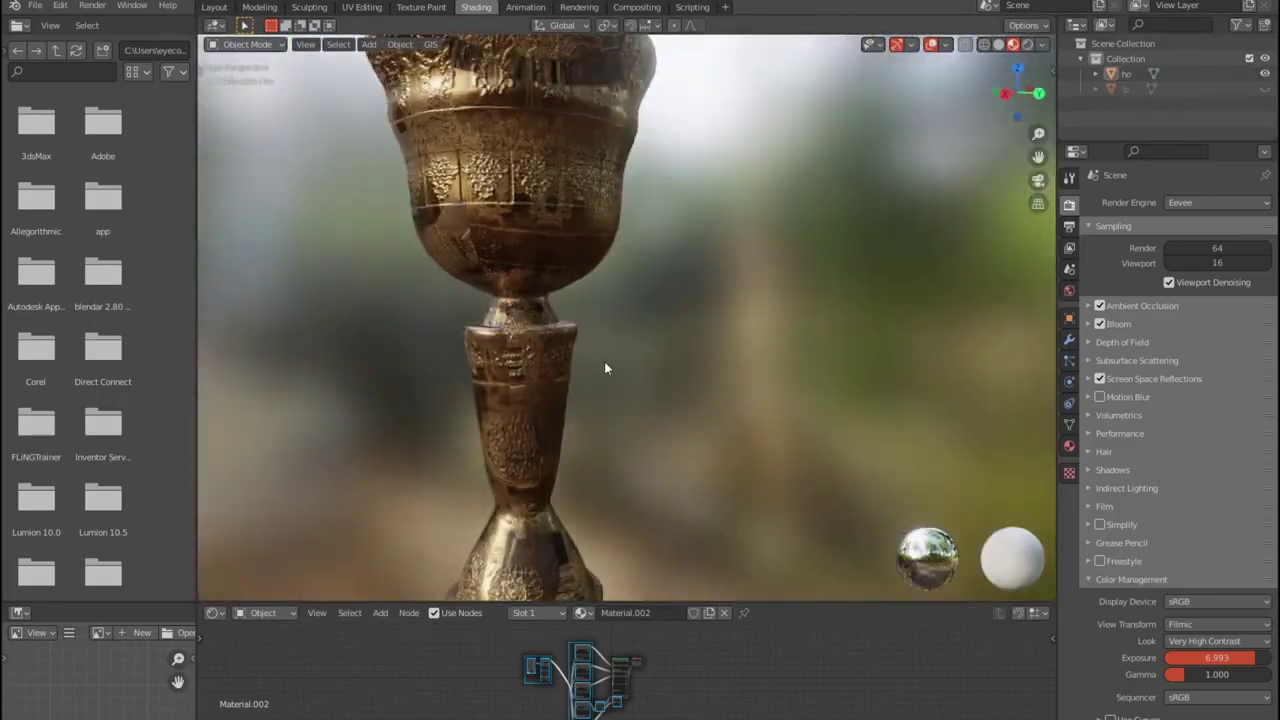
pyautogui.click(1042, 44)
pyautogui.click(1044, 224)
pyautogui.moveTo(560, 320); pyautogui.dragTo(474, 332, button='middle')
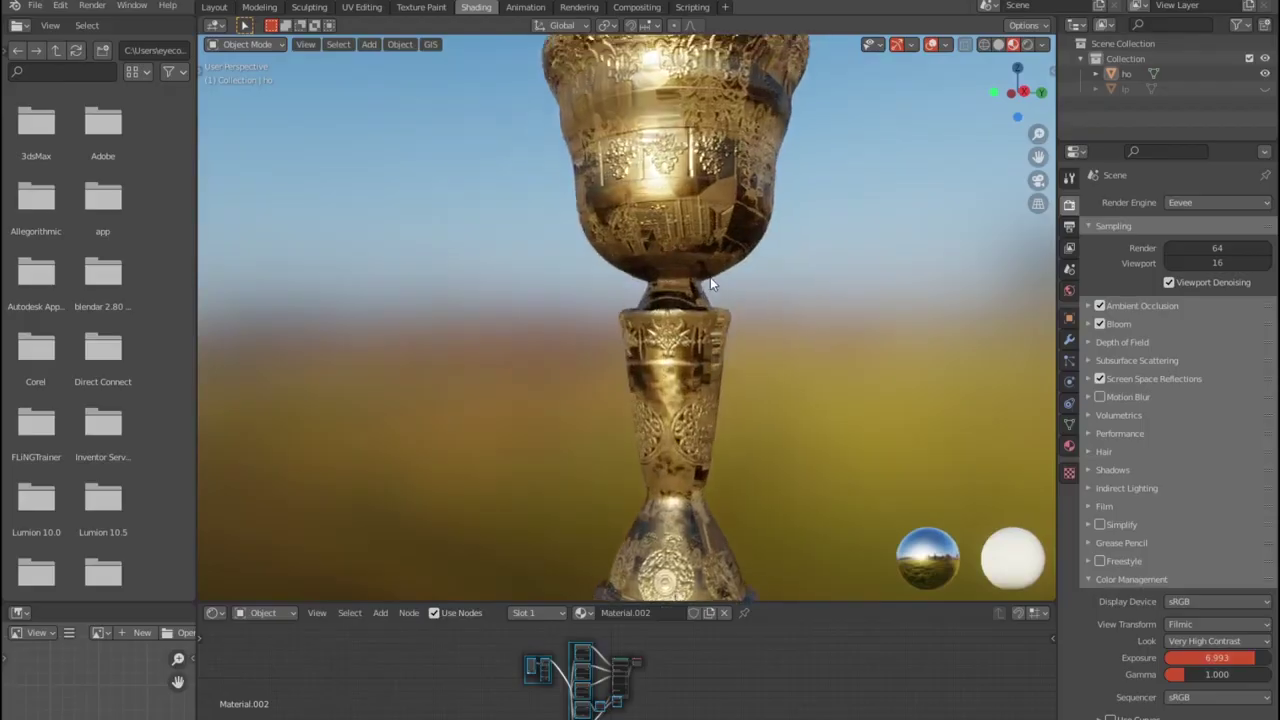